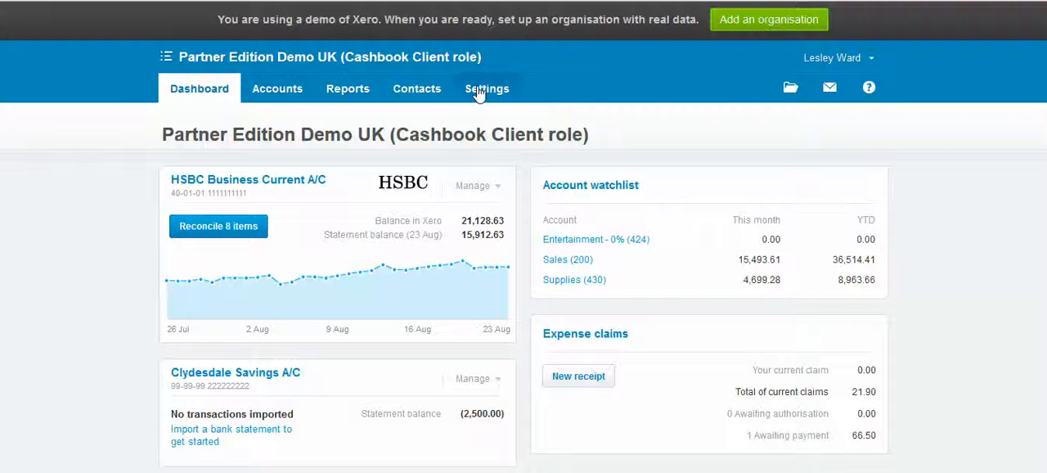
# - Open the Chart of Accounts and look through its account codes, names, types and tax rates
pyautogui.click(482, 89)
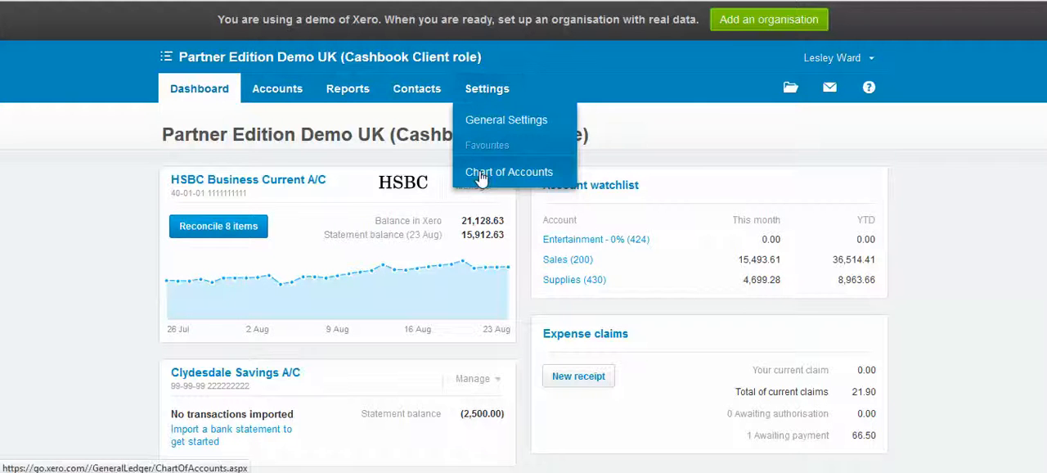
pyautogui.click(478, 174)
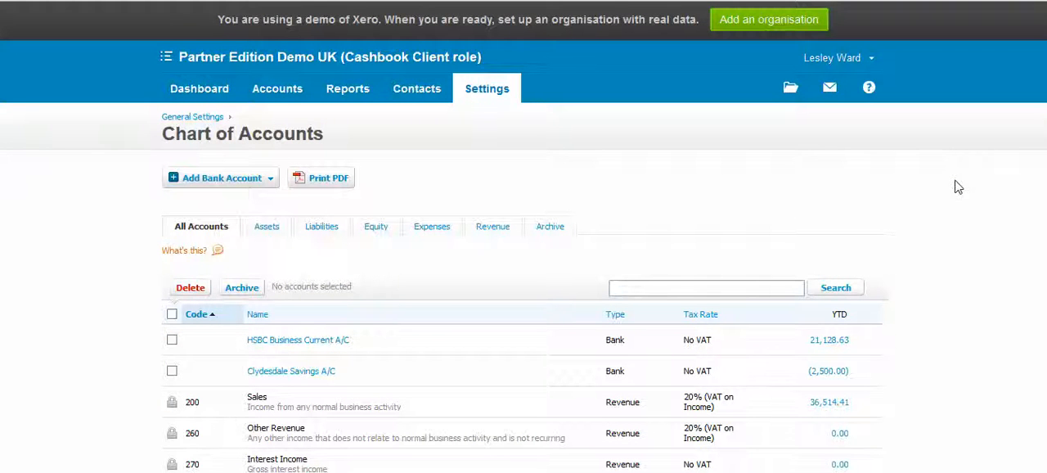
pyautogui.scroll(-5, 958, 187)
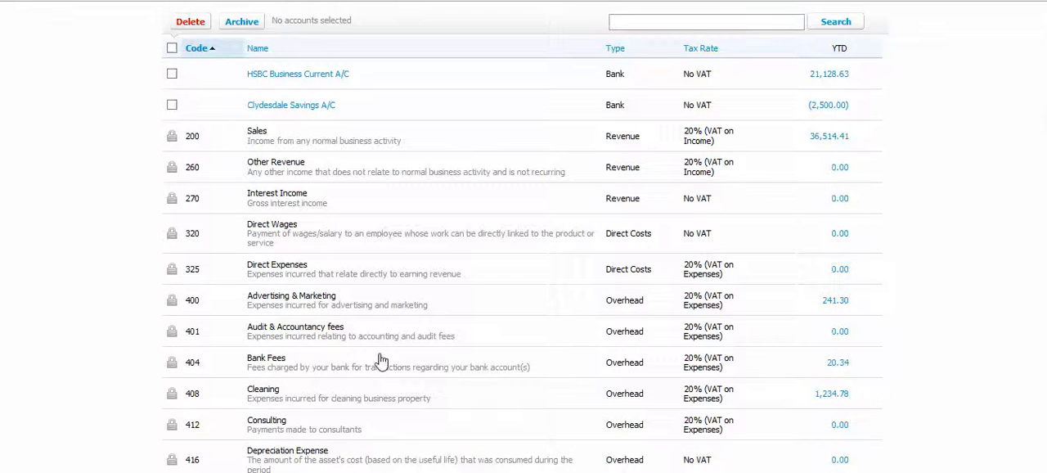
pyautogui.scroll(5, 381, 359)
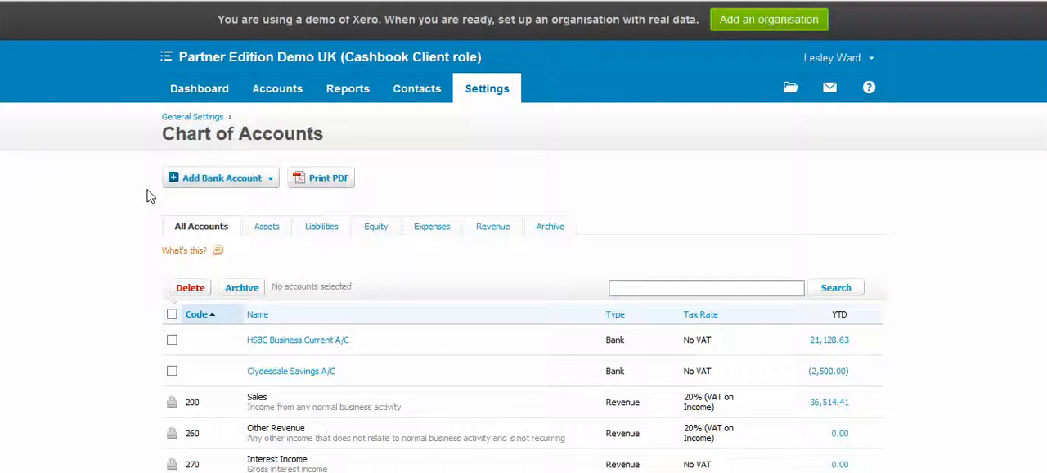
pyautogui.scroll(-3, 467, 264)
pyautogui.scroll(-1, 467, 264)
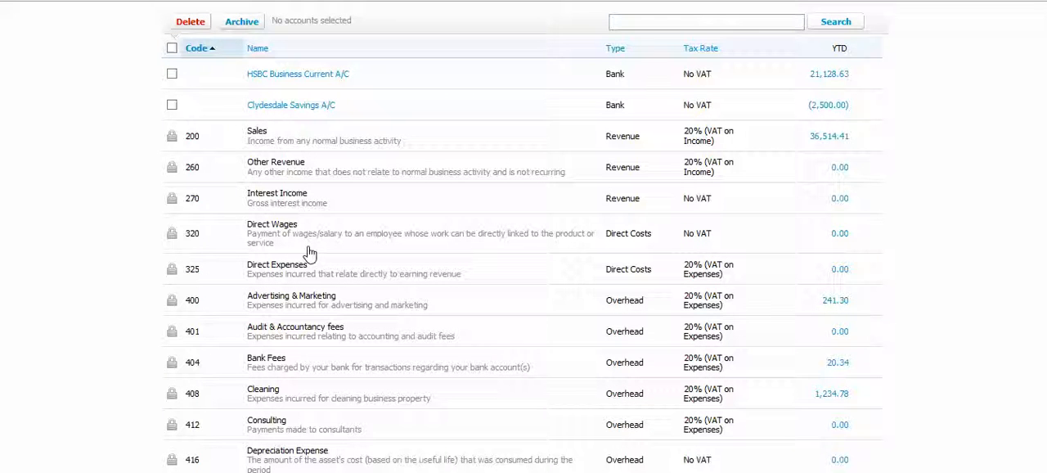
pyautogui.scroll(3, 309, 255)
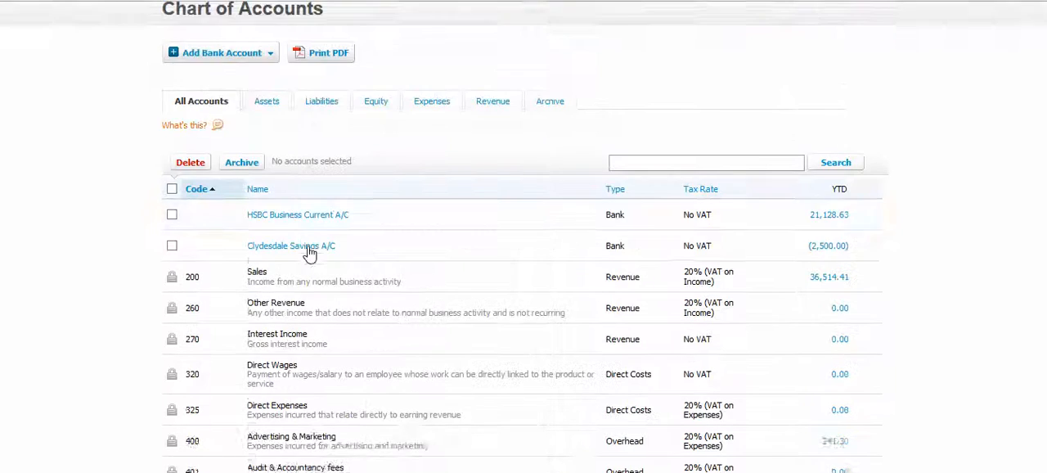
pyautogui.scroll(2, 356, 268)
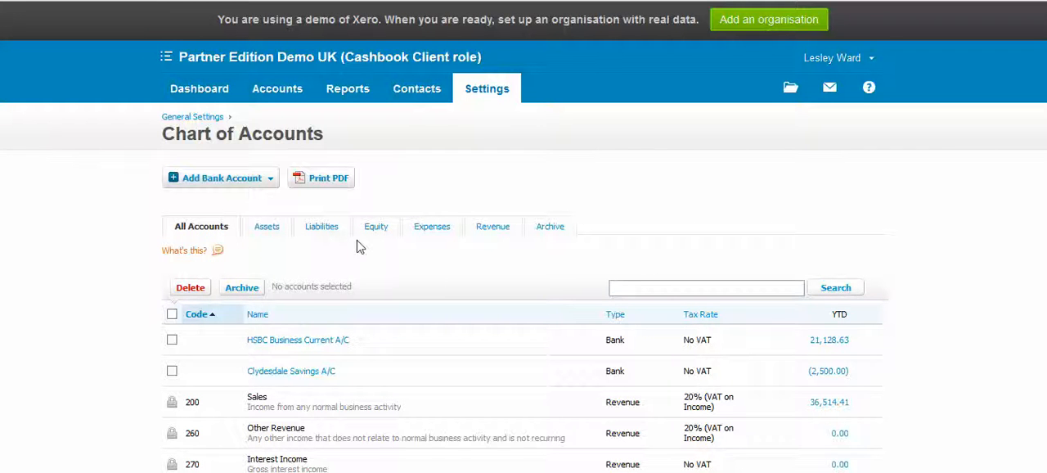
# - View the available help options, including the Tips setting, and close them
pyautogui.click(871, 91)
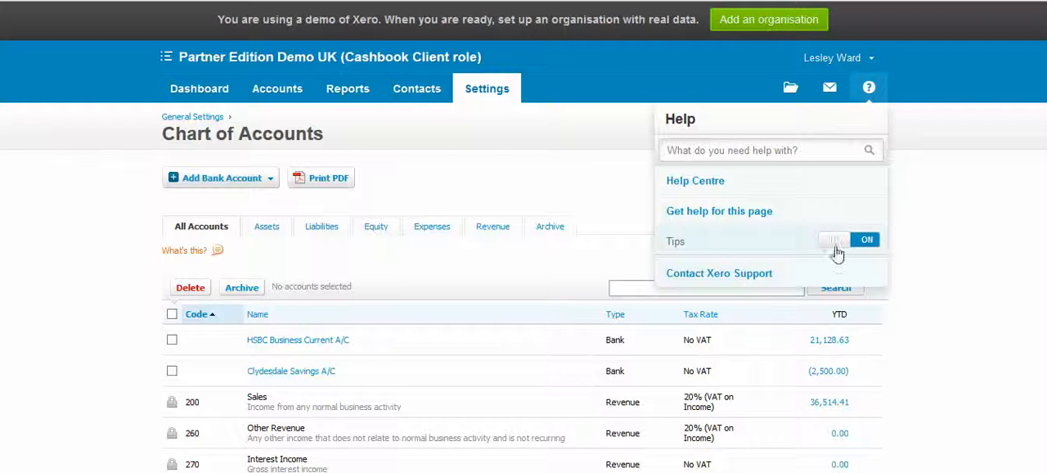
pyautogui.click(596, 173)
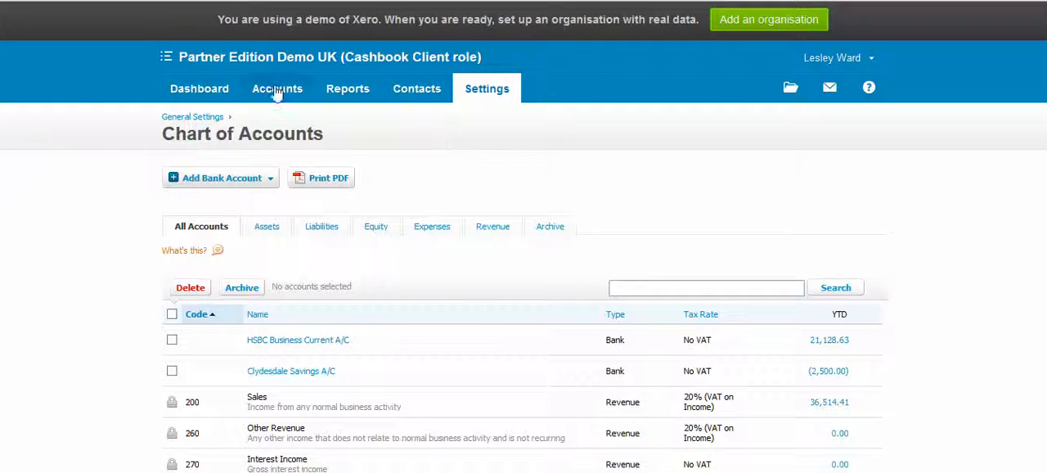
# - Open the items to reconcile for the HSBC Business Current A/C and bring up its Reconciliation Report
pyautogui.click(264, 92)
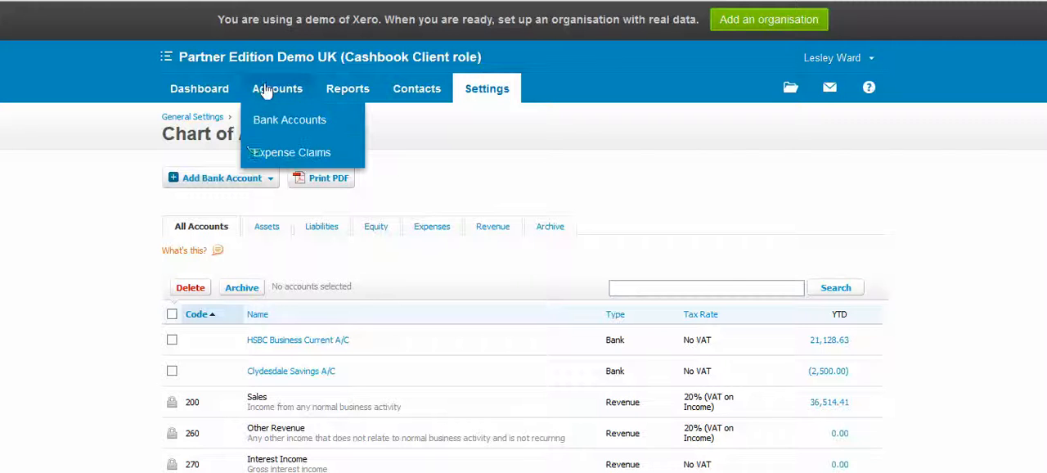
pyautogui.click(264, 120)
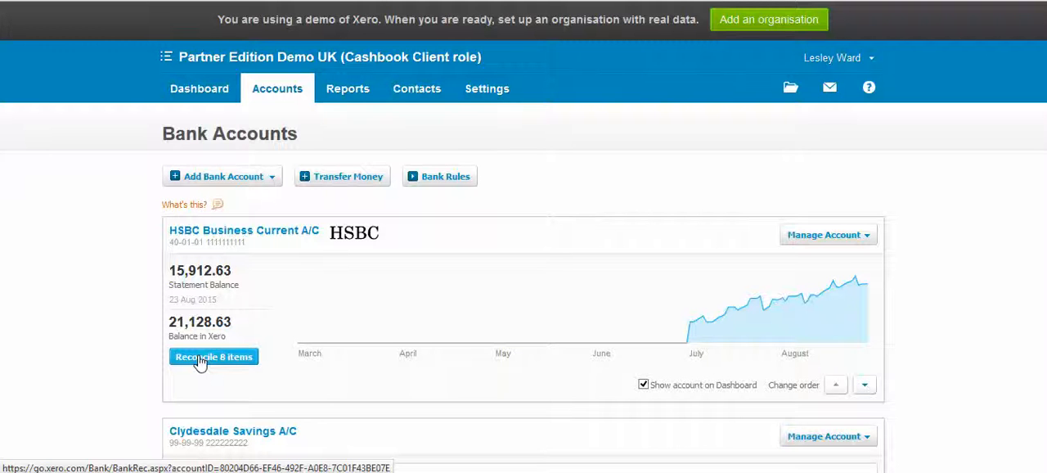
pyautogui.click(199, 360)
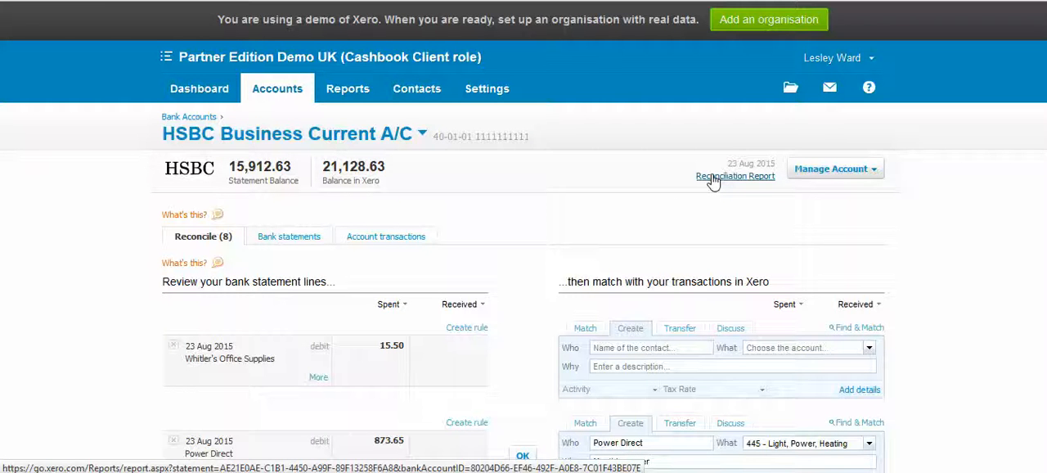
pyautogui.click(713, 178)
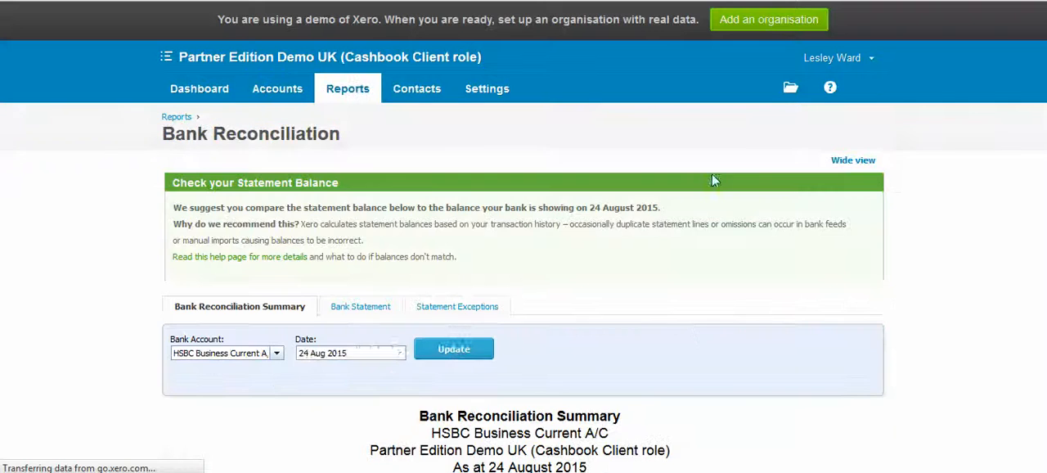
# - Examine the Bank Reconciliation Summary, including its unreconciled statement lines, and highlight the Statement Balance row
pyautogui.scroll(-5, 695, 336)
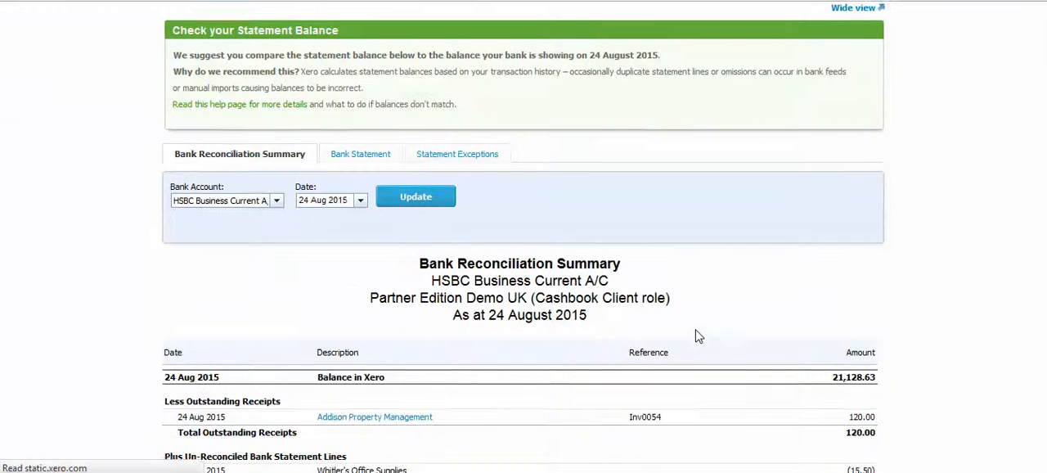
pyautogui.scroll(-3, 695, 334)
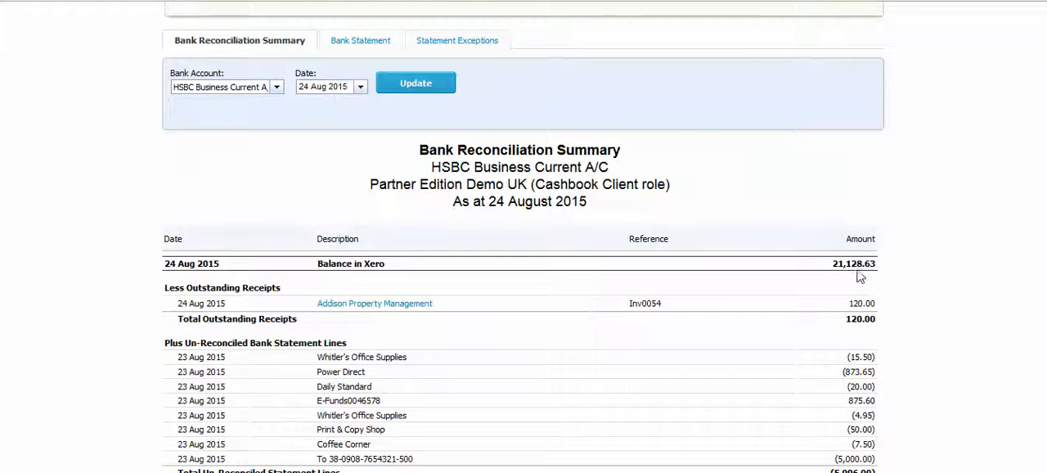
pyautogui.scroll(-3, 654, 278)
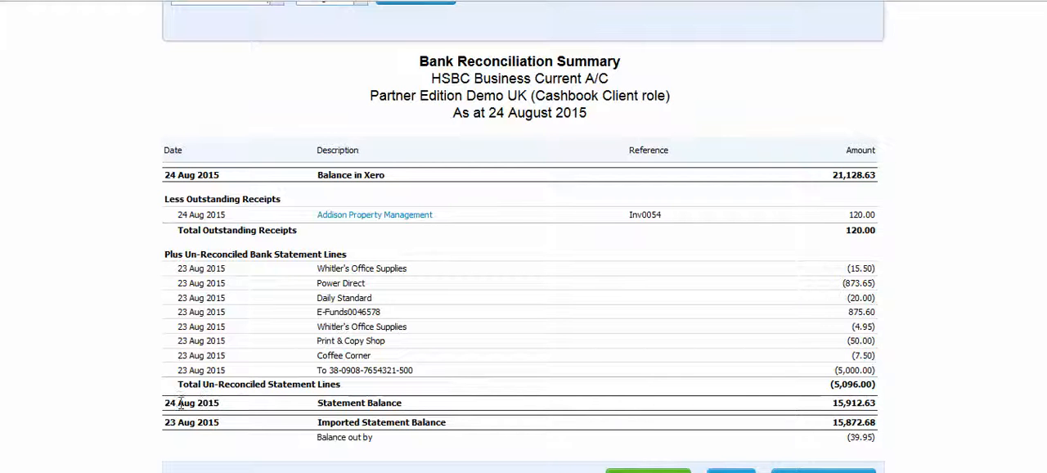
pyautogui.moveTo(223, 404); pyautogui.dragTo(880, 412)
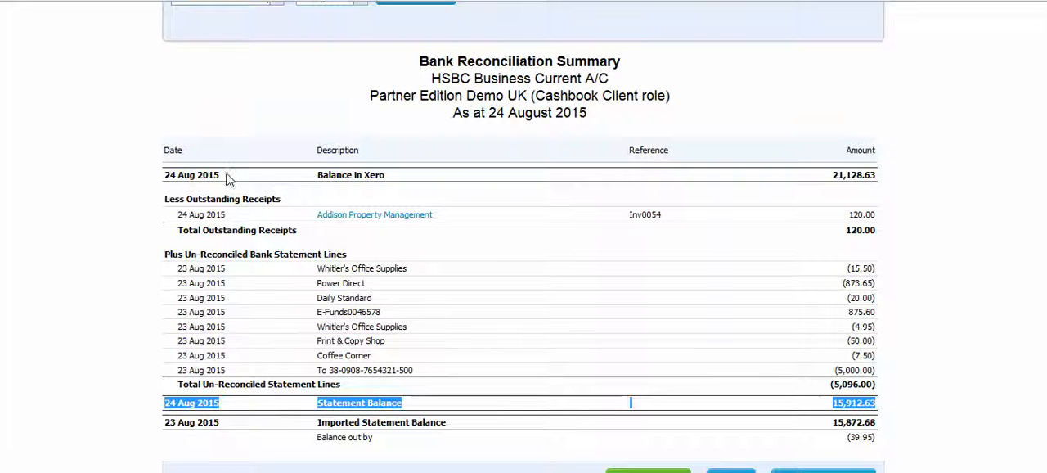
pyautogui.scroll(5, 219, 190)
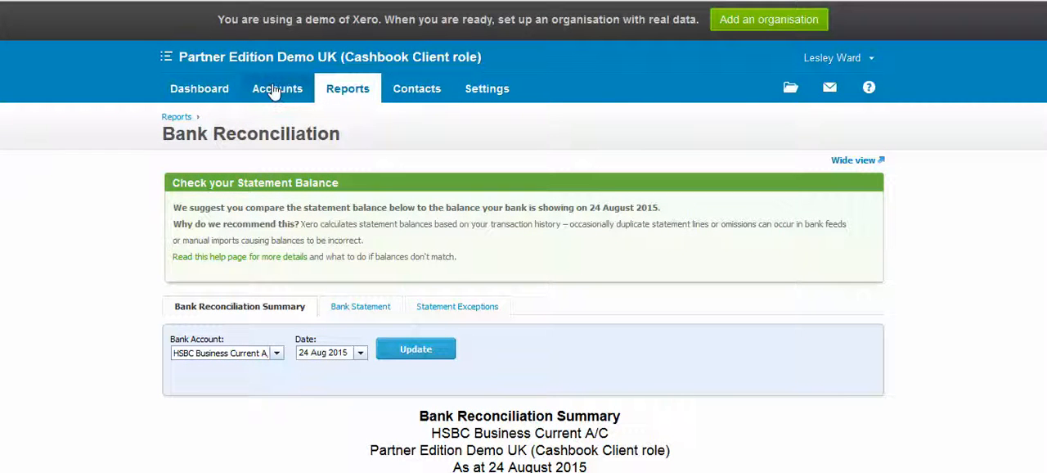
# - Open the list of all reports to find where the Bank Reconciliation Summary is kept
pyautogui.click(274, 92)
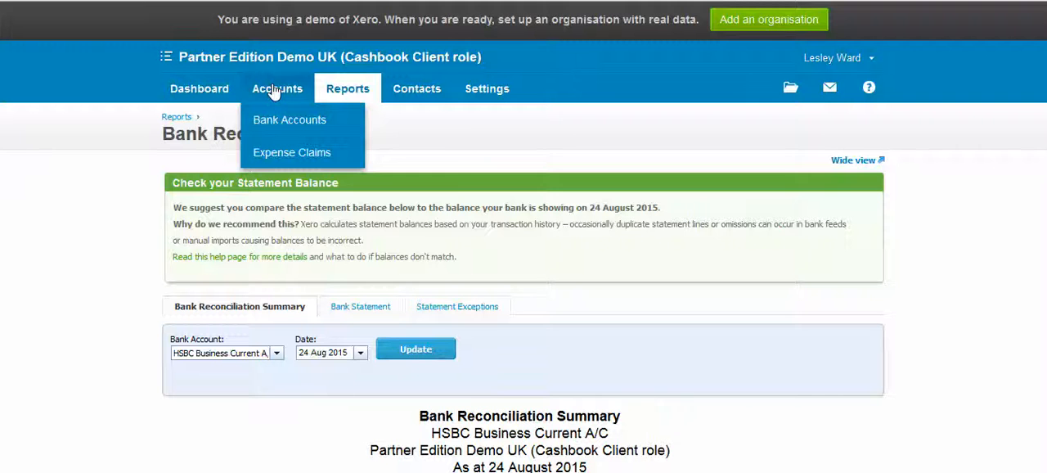
pyautogui.click(348, 92)
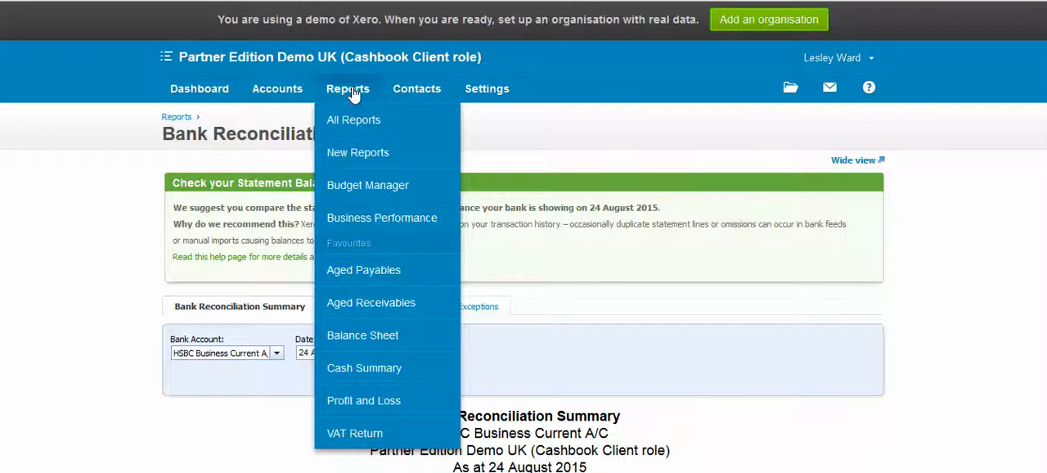
pyautogui.click(345, 122)
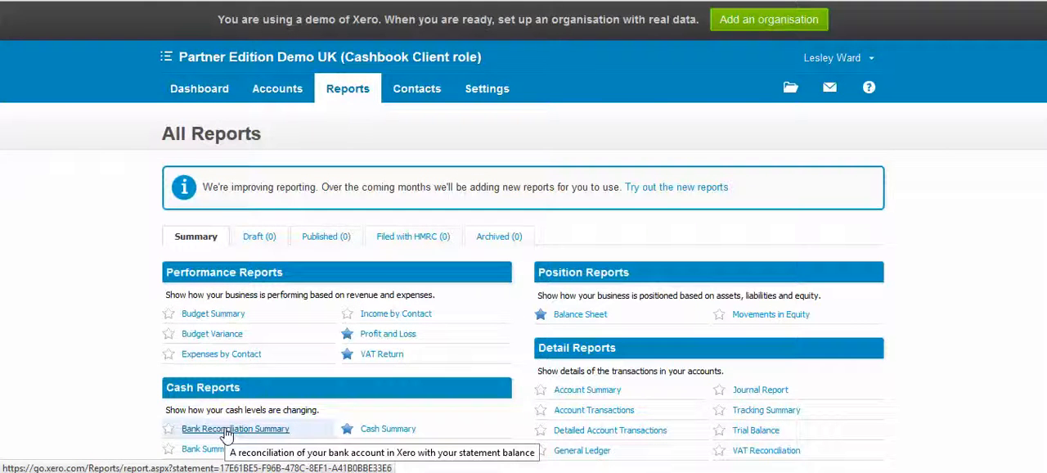
# - Return to the bank accounts and open the HSBC Business Current A/C items for reconciliation
pyautogui.moveTo(262, 89)
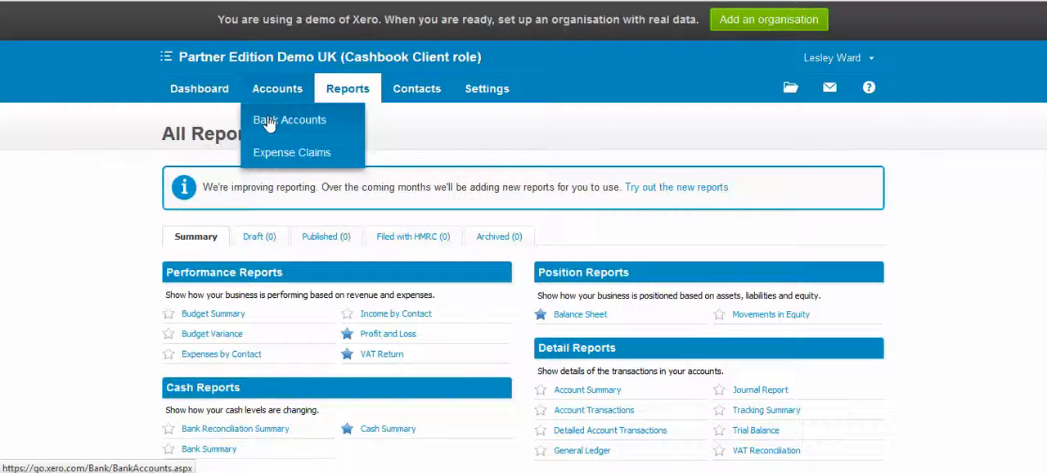
pyautogui.click(268, 121)
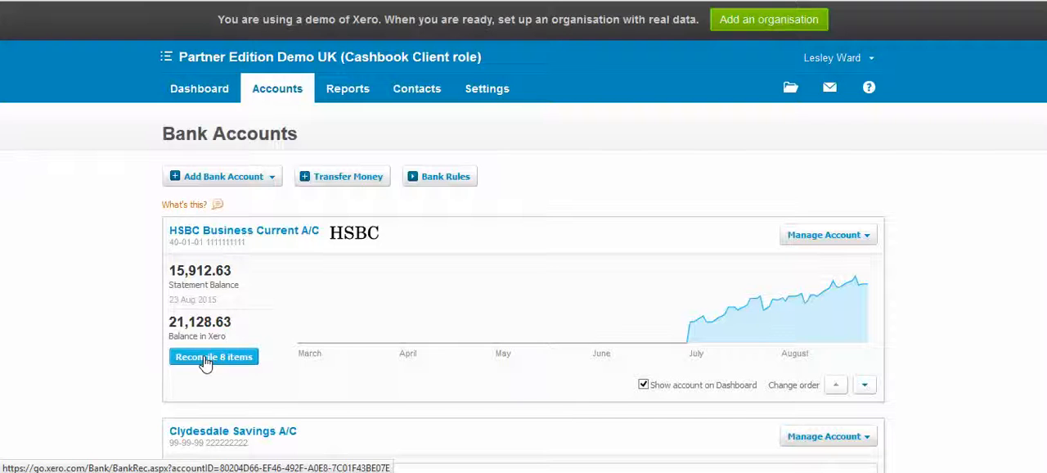
pyautogui.click(204, 360)
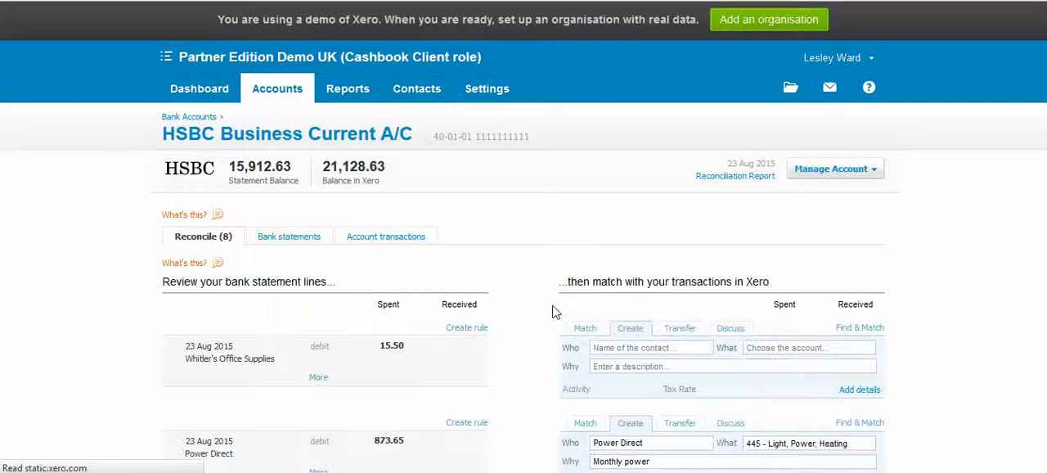
# - Enter Whitler's Office Supplies as a new contact for the 15.50 debit statement line
pyautogui.scroll(-1, 530, 295)
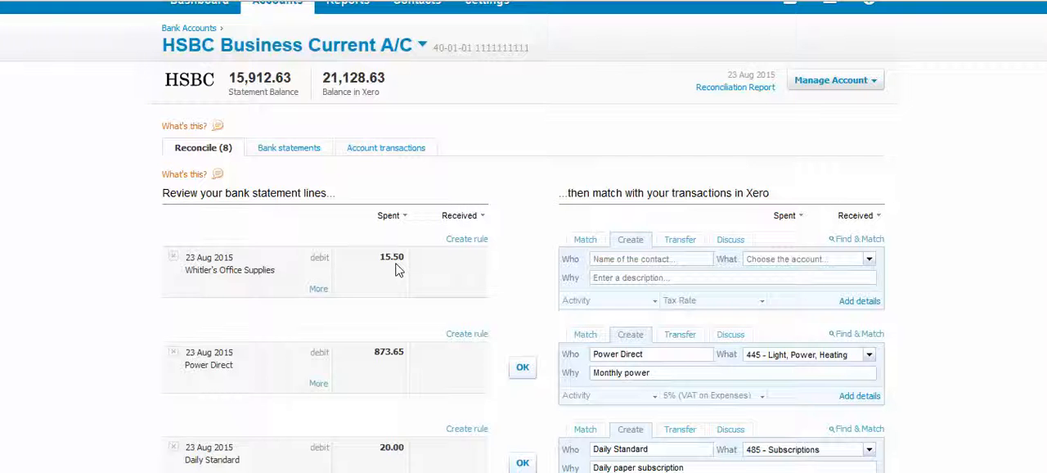
pyautogui.click(611, 261)
pyautogui.write('Whil')
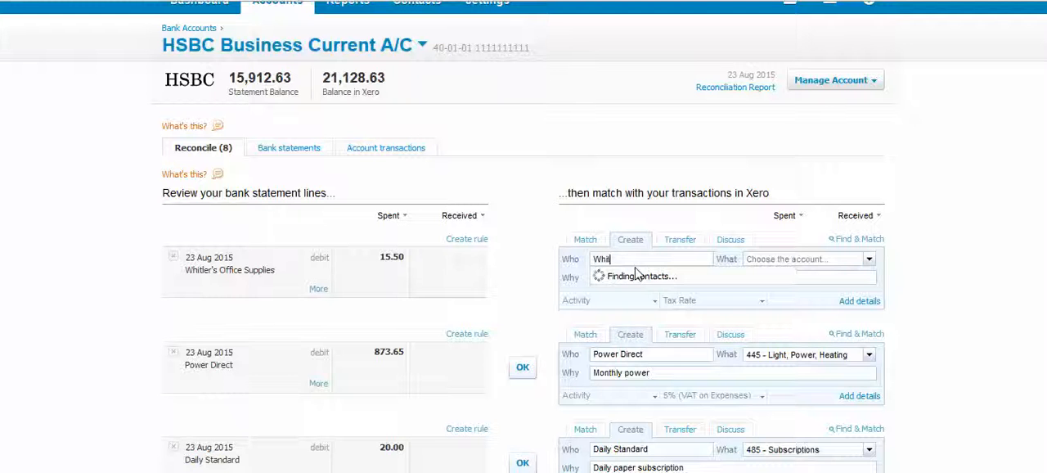
pyautogui.press('BackSpace')
pyautogui.write("tler's ")
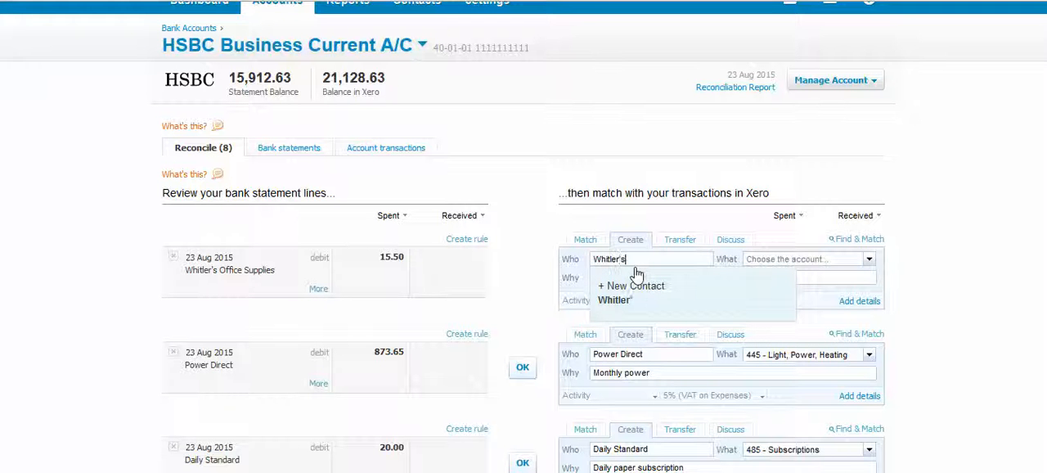
pyautogui.write('Office Supplies')
pyautogui.press('Tab')
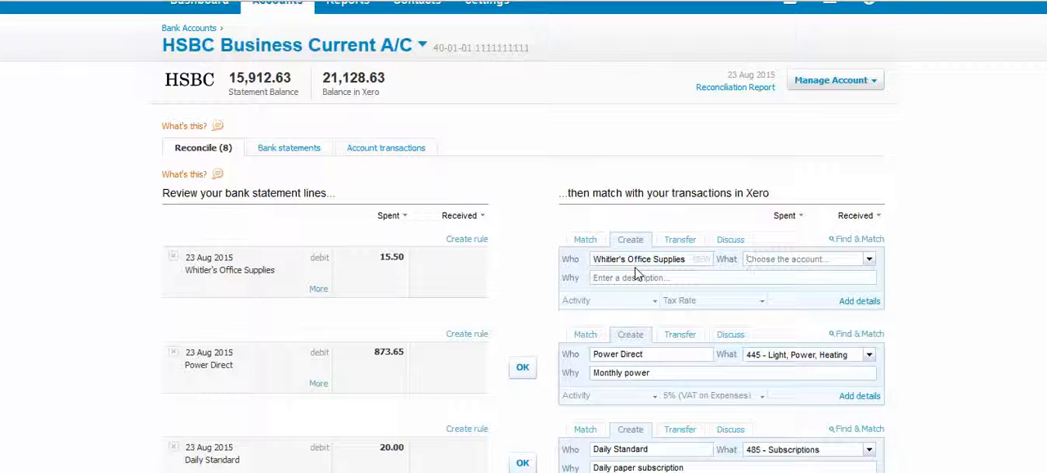
# - Assign the Whitler's Office Supplies line to account 461 - Printing & Stationery with the description Pencils
pyautogui.write('statio')
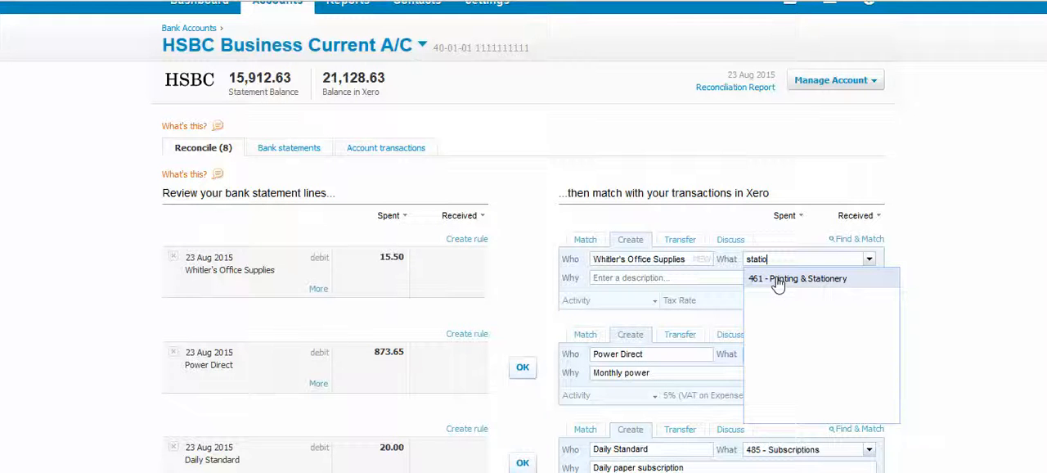
pyautogui.click(777, 279)
pyautogui.click(613, 279)
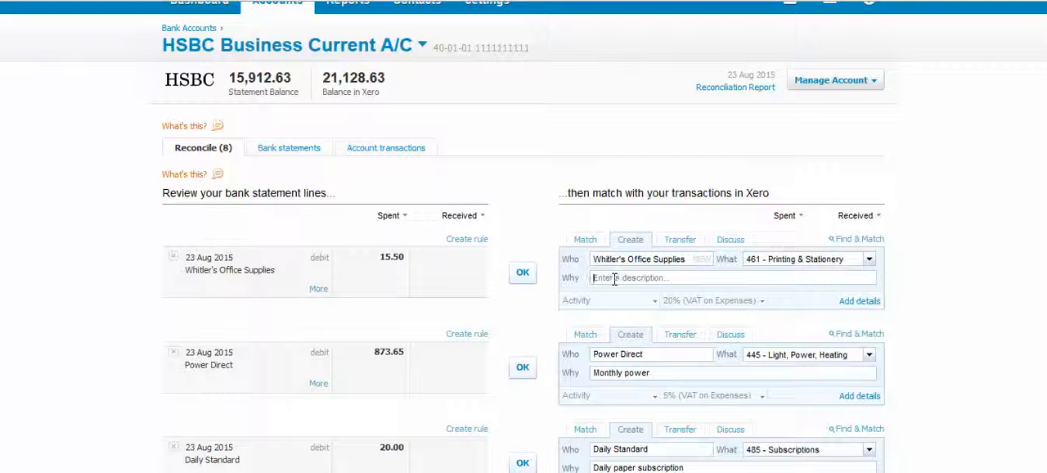
pyautogui.write('Pencils')
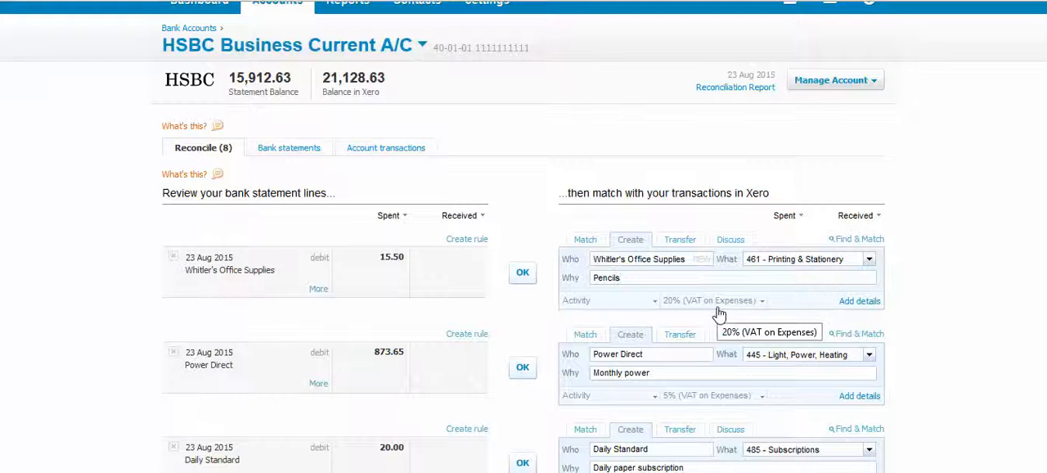
# - Open the full transaction details for the Whitler's Office Supplies line and review its Pencils entry, tax rate and totals
pyautogui.click(858, 301)
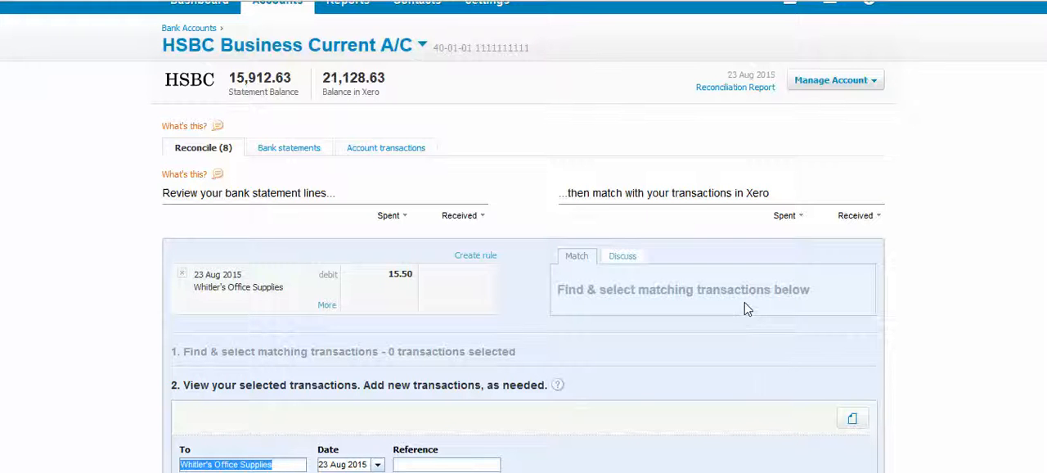
pyautogui.scroll(-1, 744, 308)
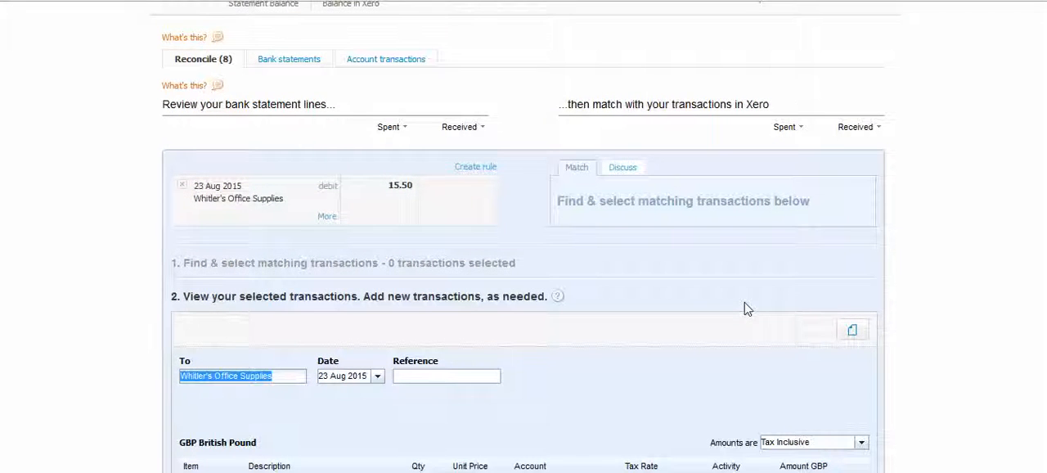
pyautogui.scroll(-1, 743, 306)
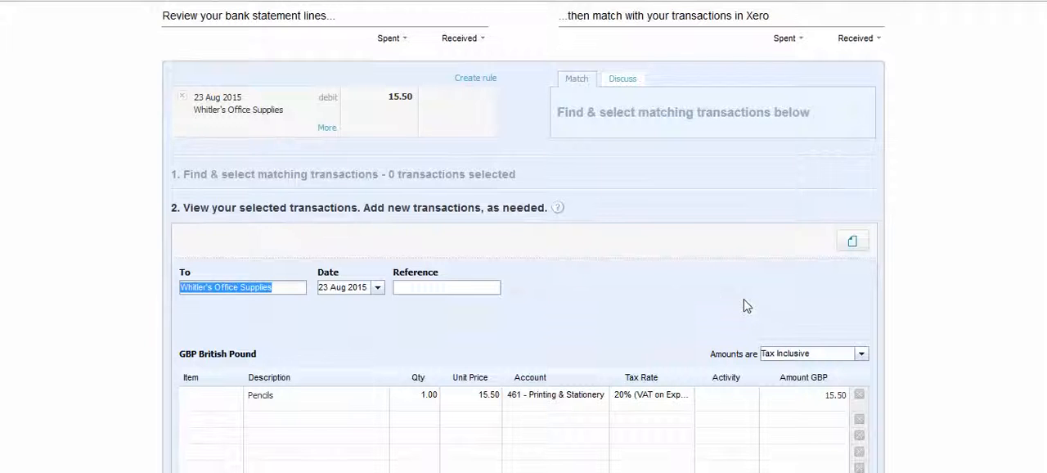
pyautogui.scroll(-1, 712, 264)
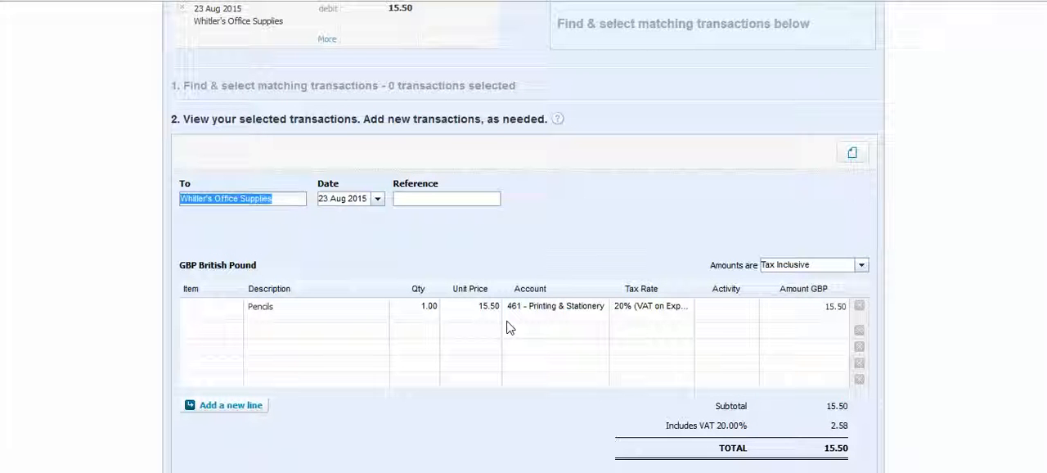
# - Add a second line item to the Whitler's Office Supplies transaction with the description Pens and a quantity of 1
pyautogui.click(276, 334)
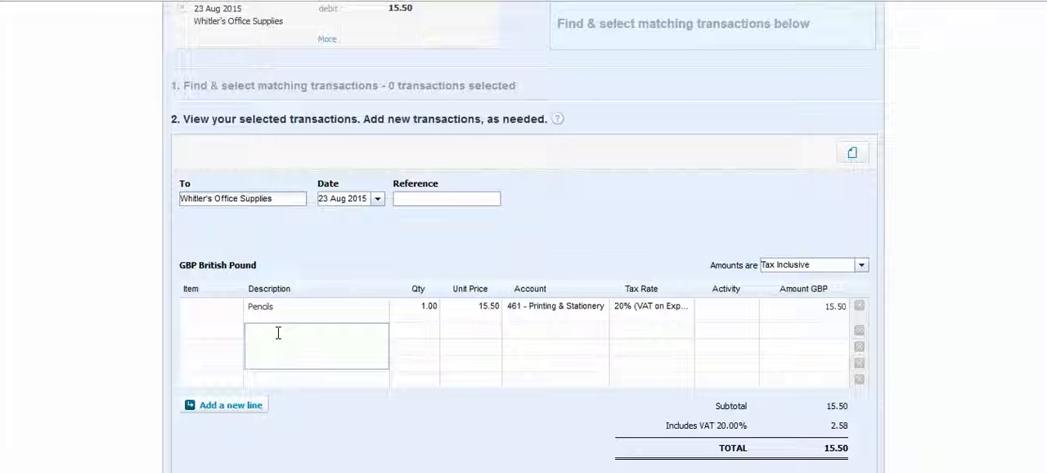
pyautogui.write('Pens')
pyautogui.press('Tab')
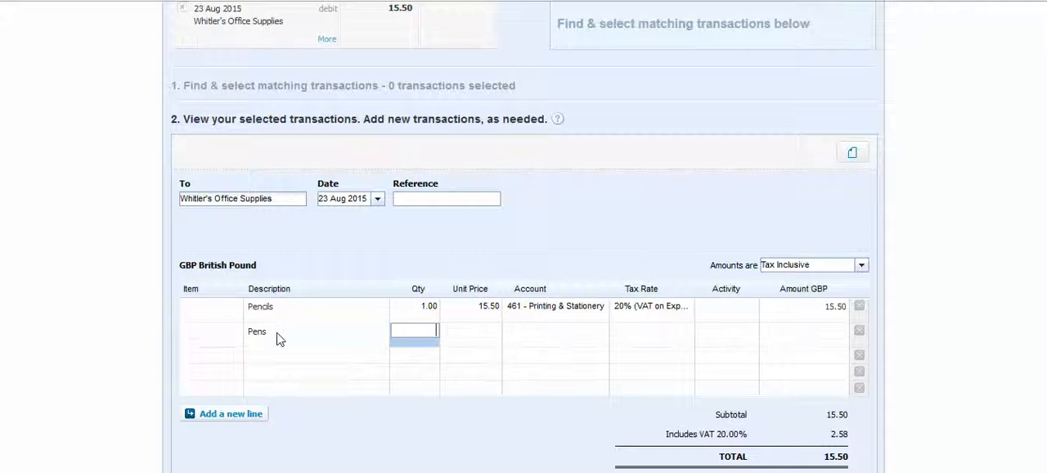
pyautogui.write('1')
pyautogui.press('Tab')
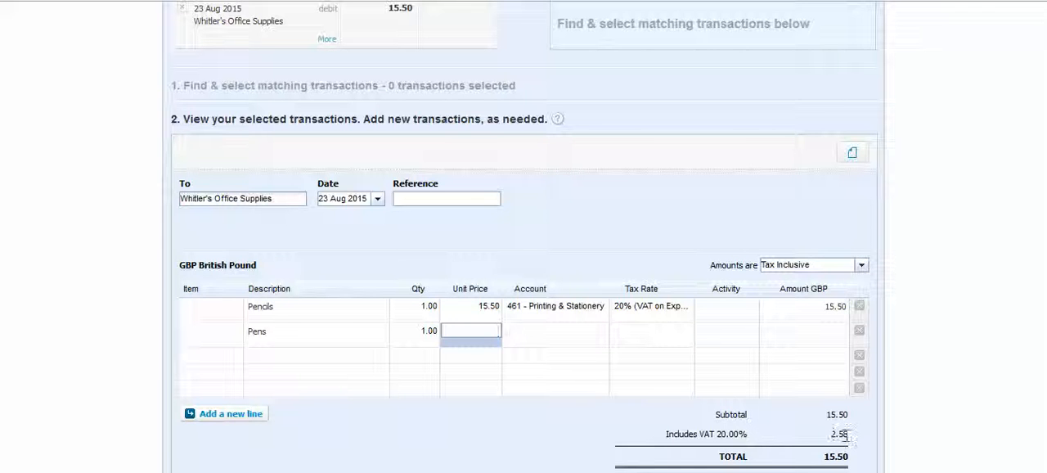
# - Set the transaction amounts to Tax Exclusive and change the Pencils unit price to 8.33
pyautogui.click(862, 266)
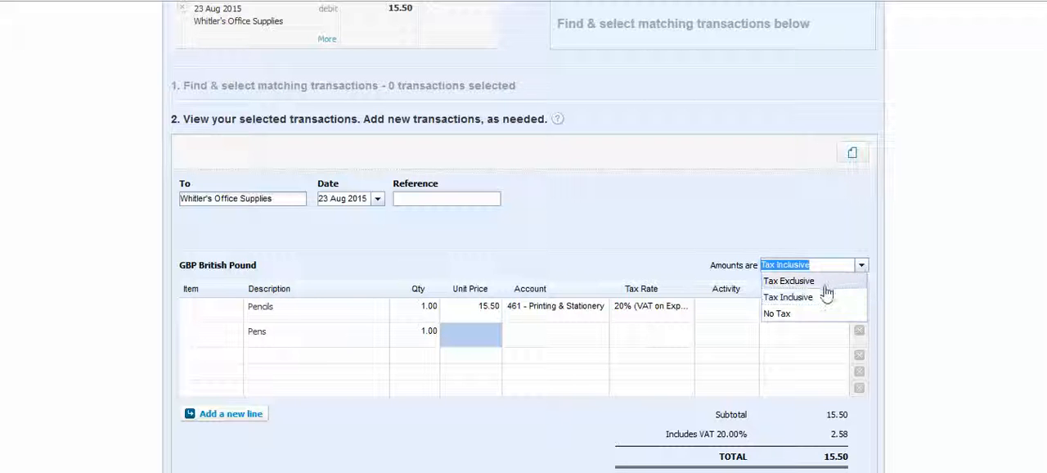
pyautogui.click(822, 282)
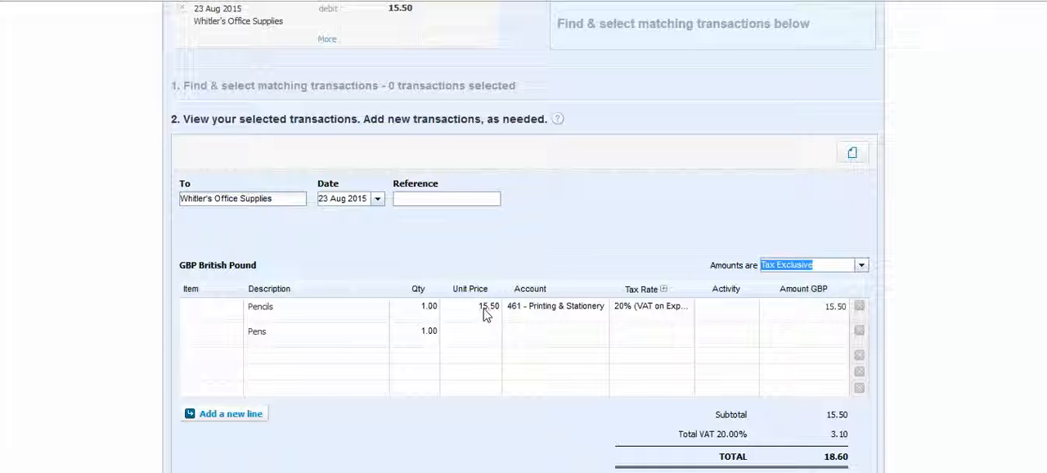
pyautogui.click(485, 315)
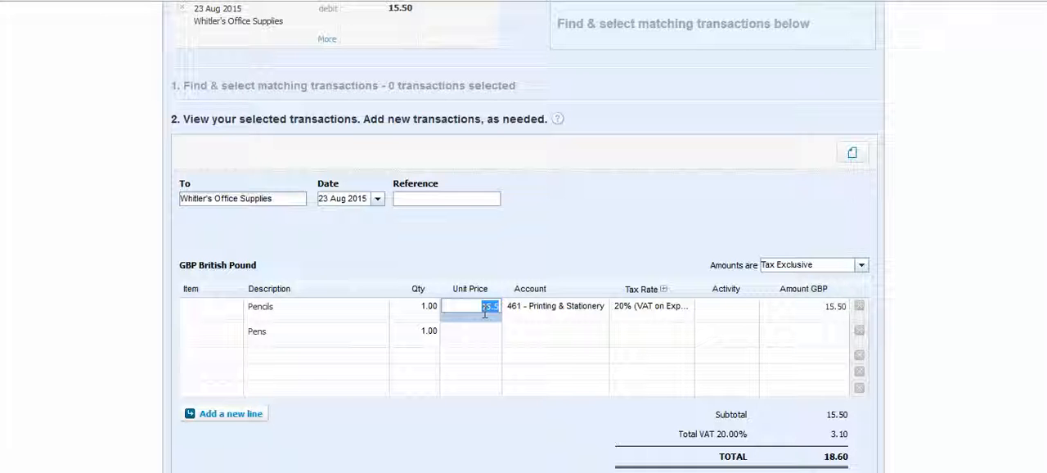
pyautogui.write('0.33')
# - Set the unit price of the Pens line to 4.58
pyautogui.click(483, 327)
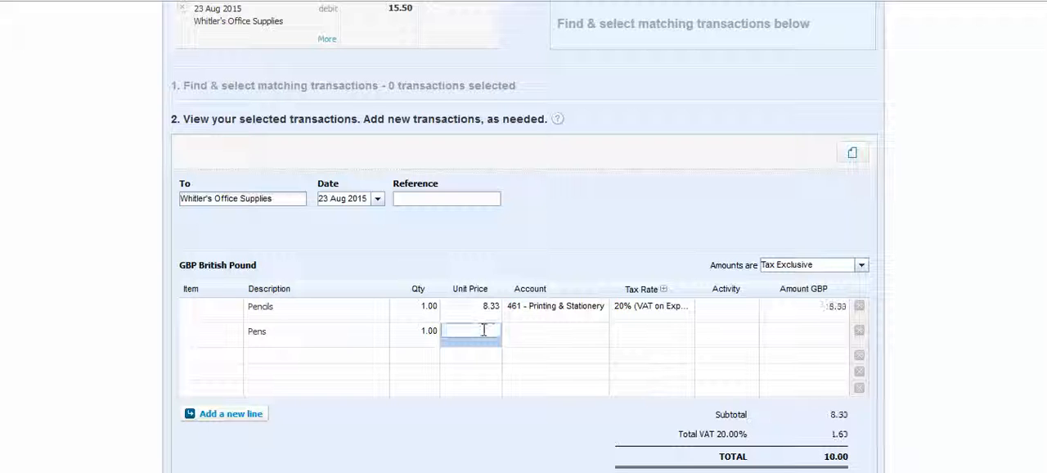
pyautogui.write('4.55')
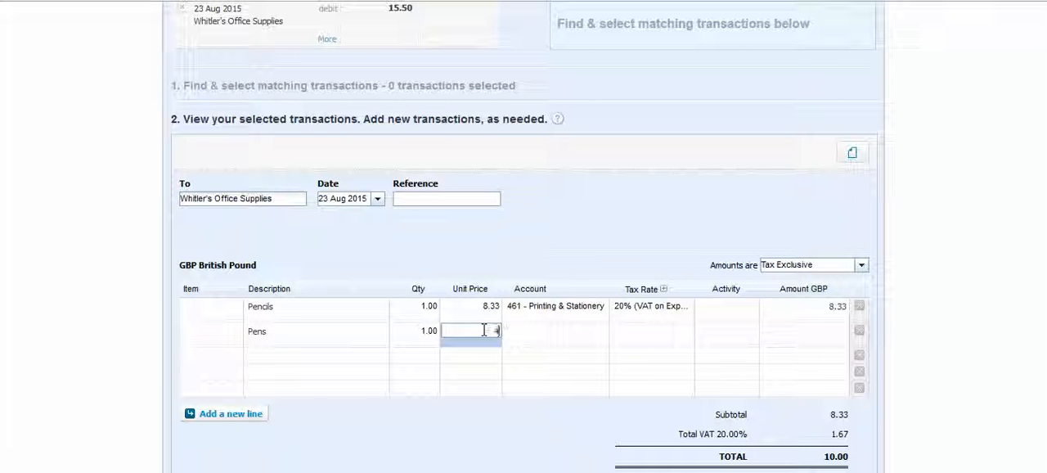
pyautogui.doubleClick(483, 330)
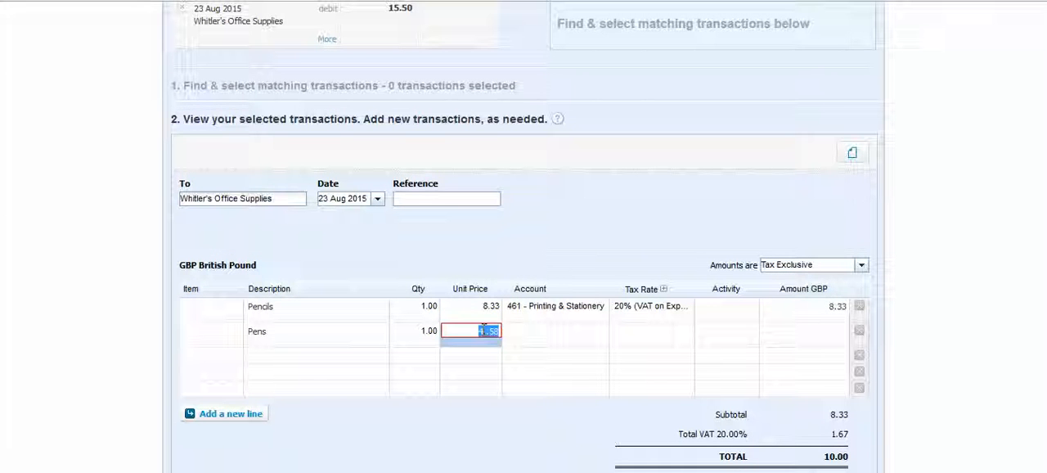
pyautogui.click(568, 333)
pyautogui.click(478, 332)
pyautogui.write('4.5')
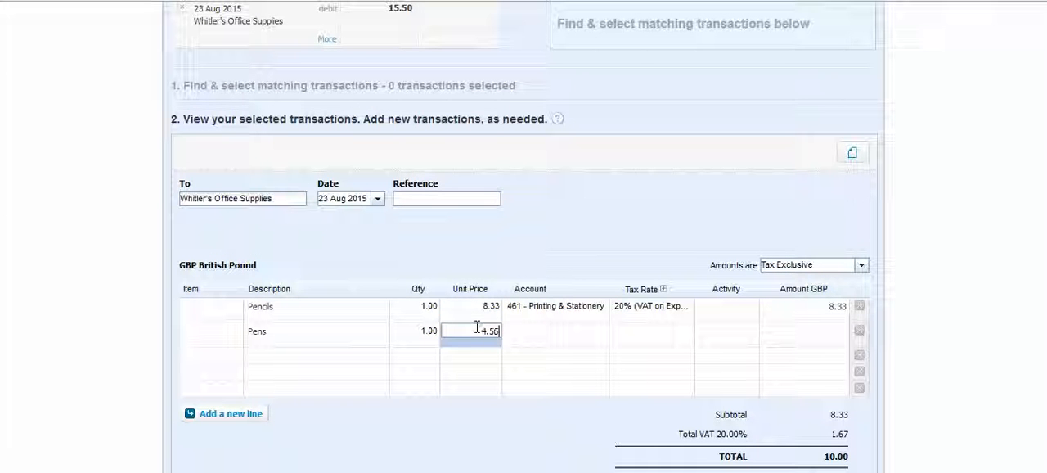
# - Assign the Pens line to account 400 - Advertising & Marketing
pyautogui.click(571, 340)
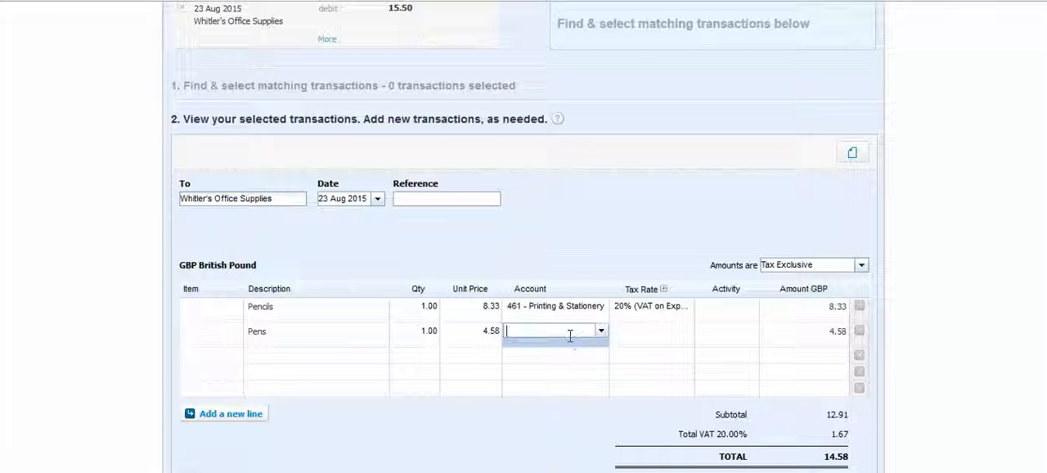
pyautogui.write('mark')
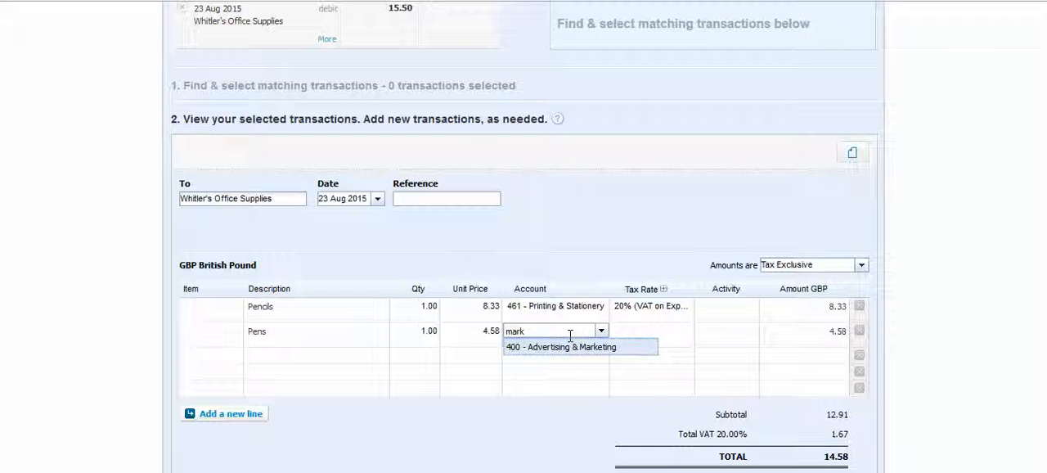
pyautogui.click(571, 344)
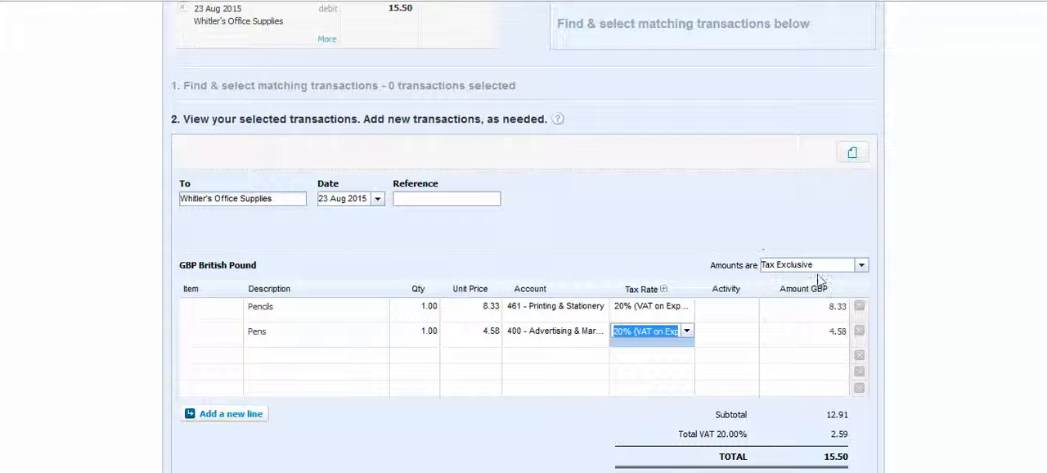
# - Check the split Pencils and Pens entries and save the Whitler's Office Supplies transaction
pyautogui.scroll(3, 774, 250)
pyautogui.scroll(-2, 777, 261)
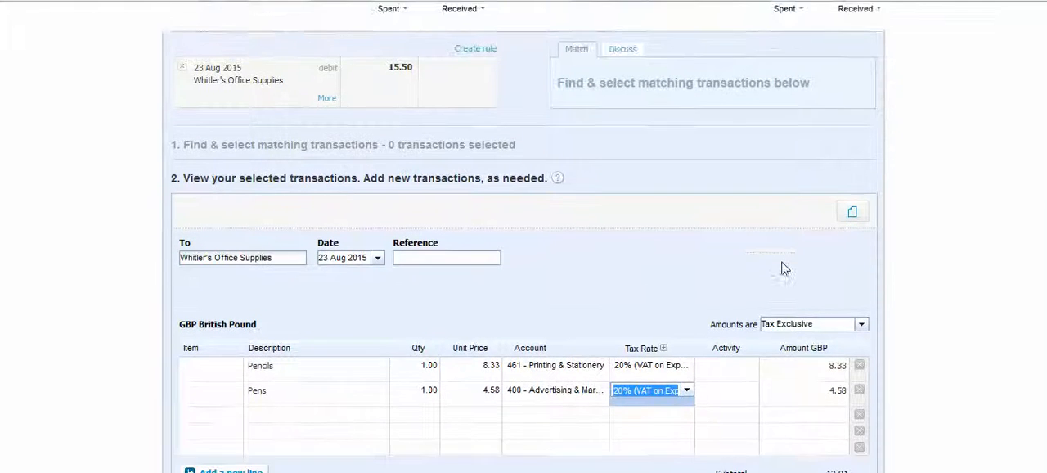
pyautogui.scroll(-3, 781, 268)
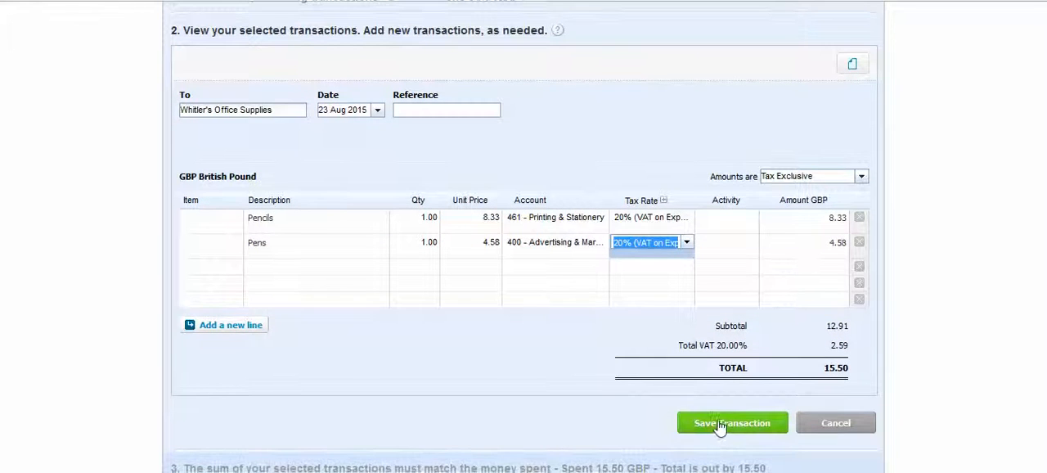
pyautogui.scroll(-2, 732, 422)
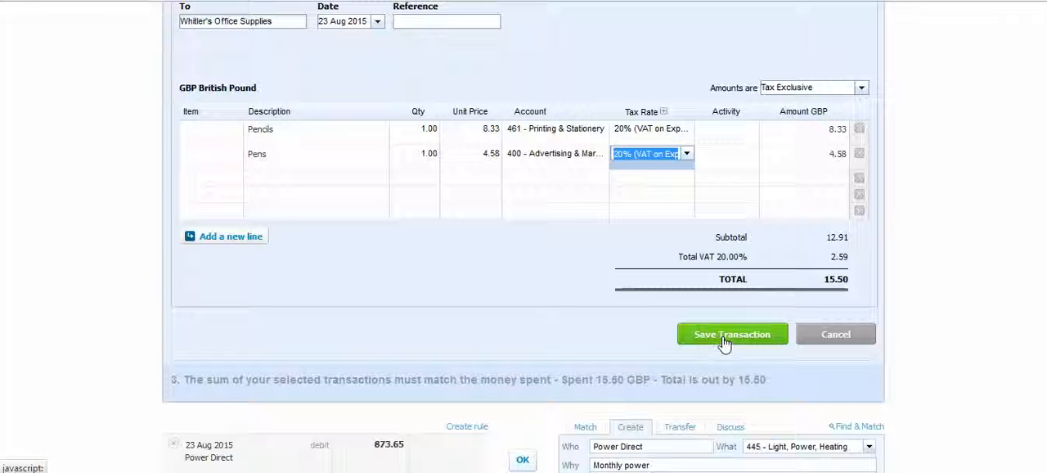
pyautogui.click(722, 340)
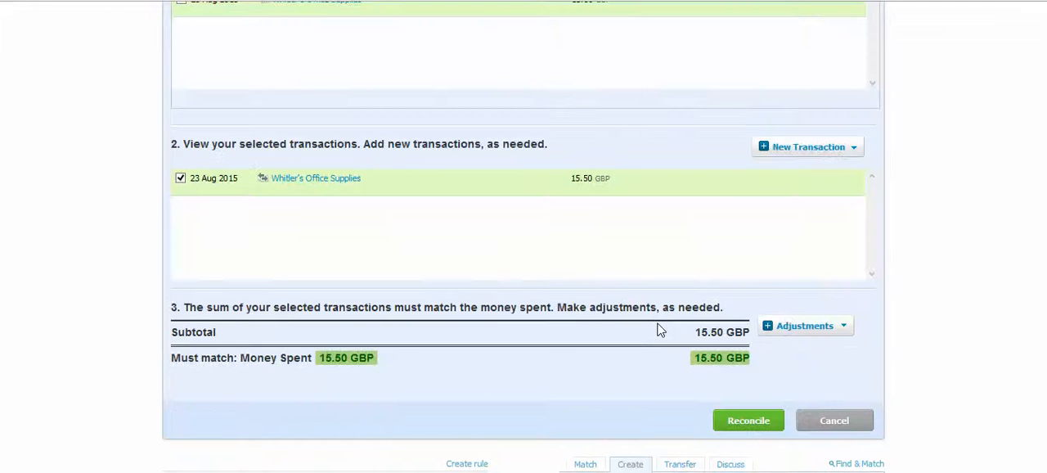
# - Reconcile the 15.50 Whitler's Office Supplies statement line with its matched transaction
pyautogui.scroll(5, 562, 268)
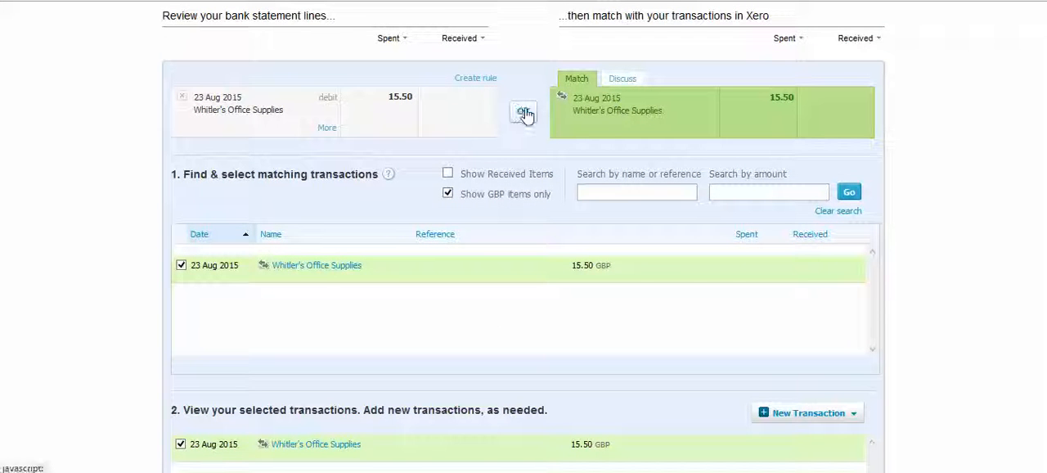
pyautogui.click(524, 114)
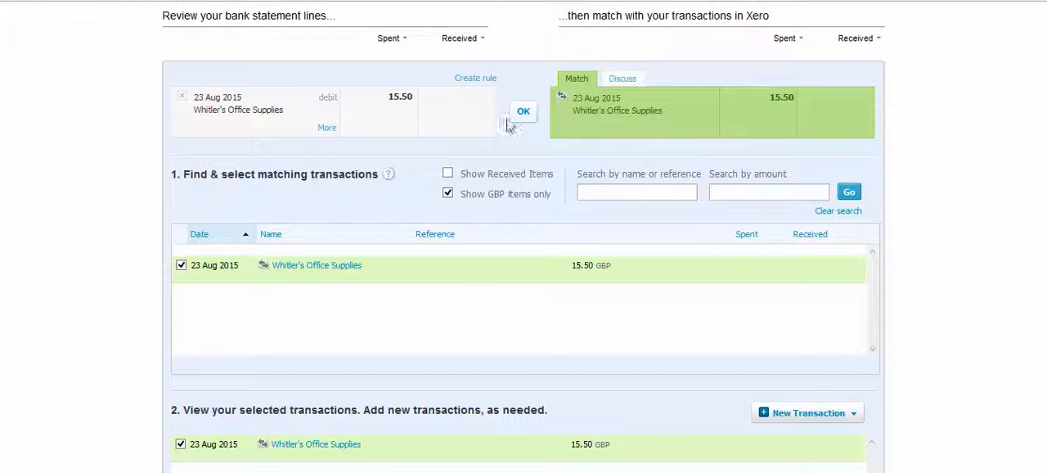
pyautogui.click(524, 114)
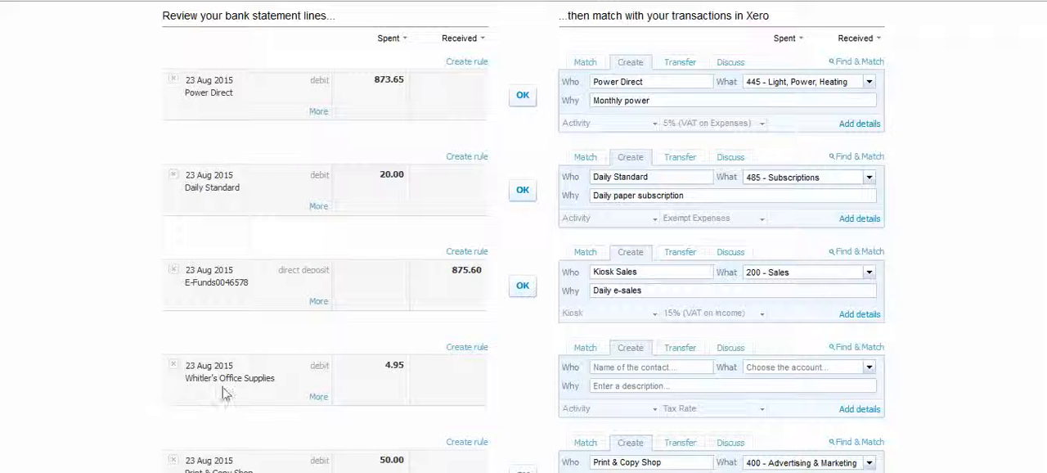
# - Choose the existing contact Whitler's Office Supplies for the 4.95 debit statement line
pyautogui.click(604, 368)
pyautogui.write('Wh')
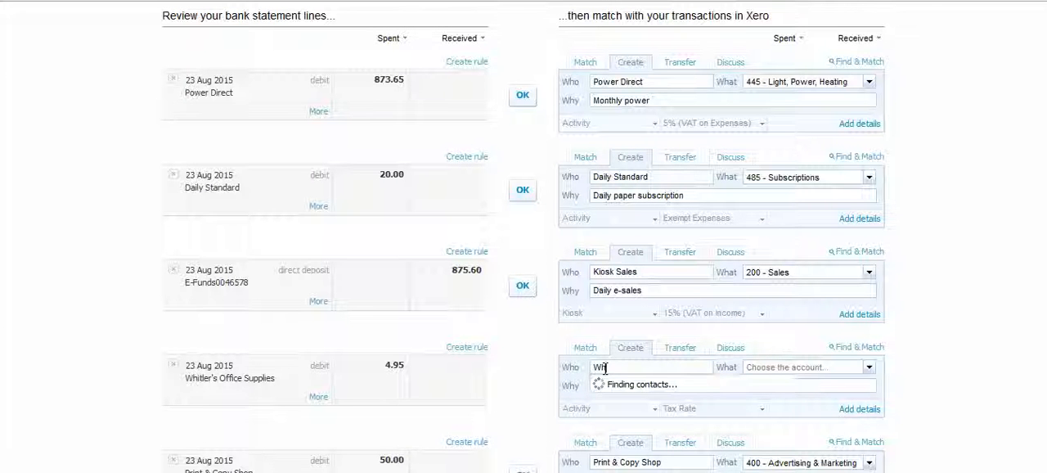
pyautogui.write('it')
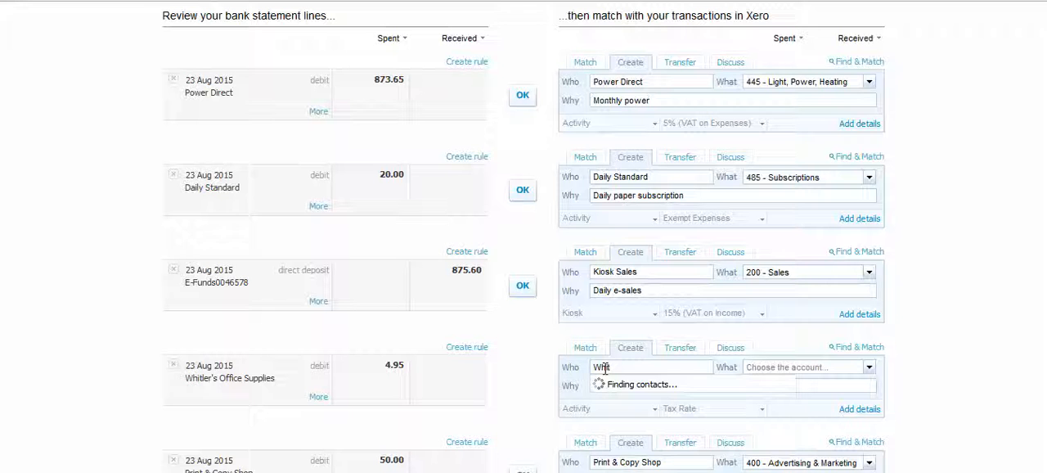
pyautogui.click(626, 386)
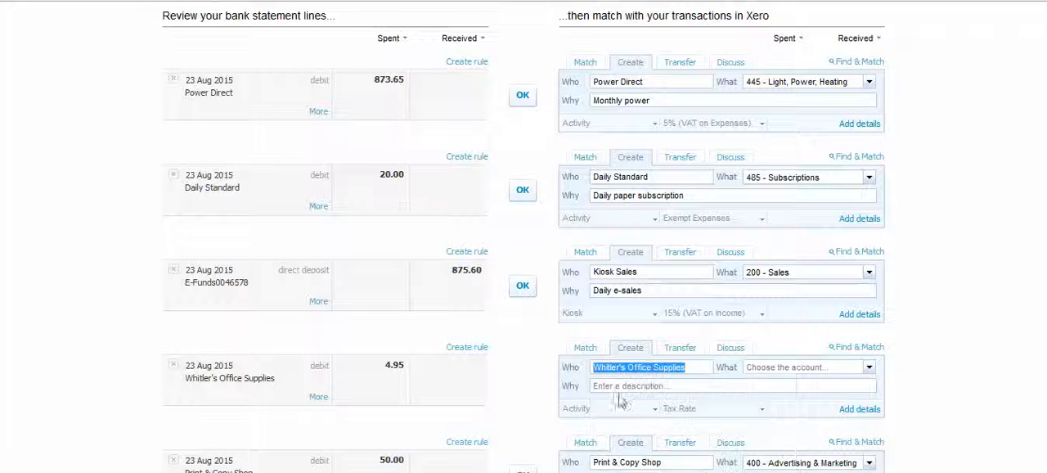
# - Code the 4.95 line to account 461 - Printing & Stationery with the description Paper and reconcile it
pyautogui.click(754, 370)
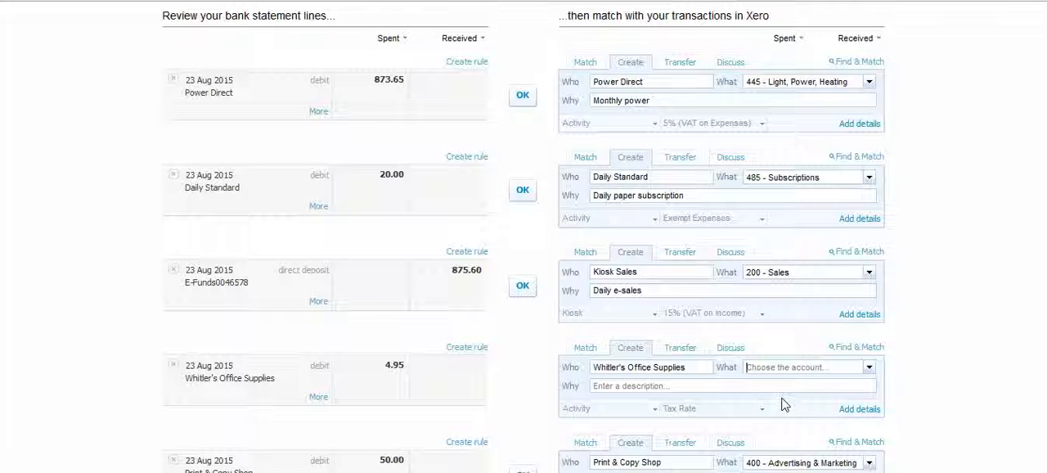
pyautogui.write('st')
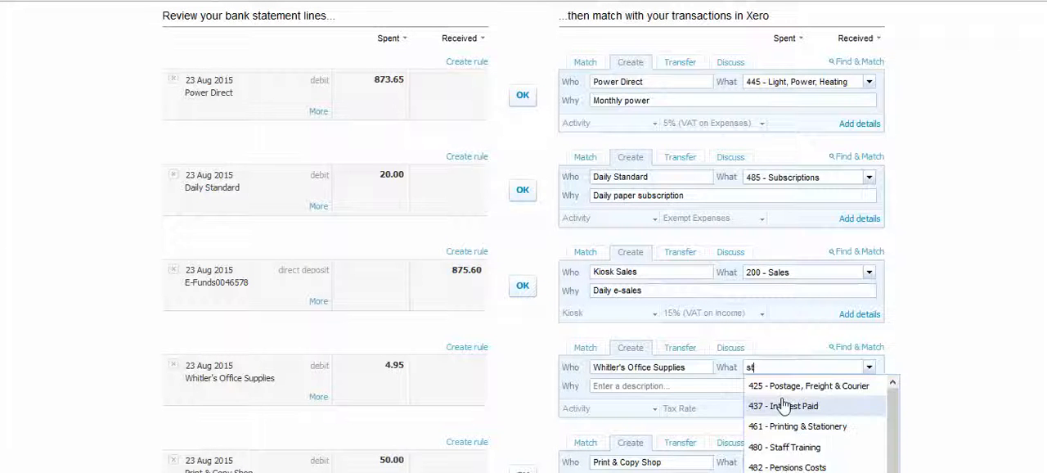
pyautogui.write('at')
pyautogui.press('Return')
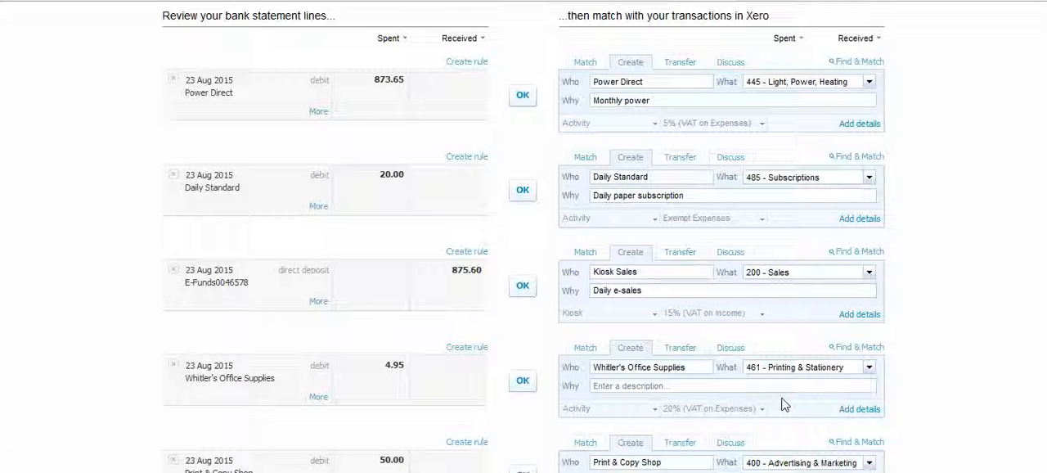
pyautogui.write('Paper')
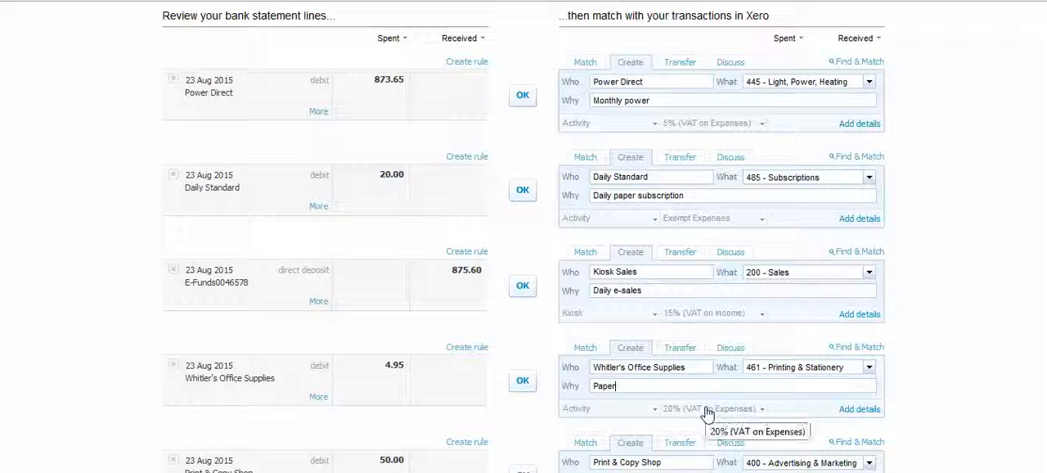
pyautogui.click(523, 382)
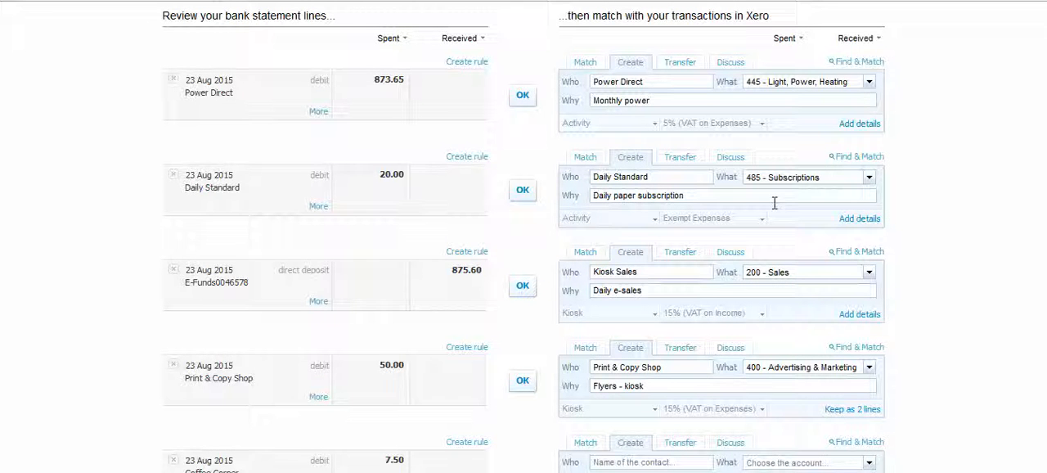
# - Open the details of the 20.00 Daily Standard line, view its options for attaching related files, and cancel without saving
pyautogui.click(858, 218)
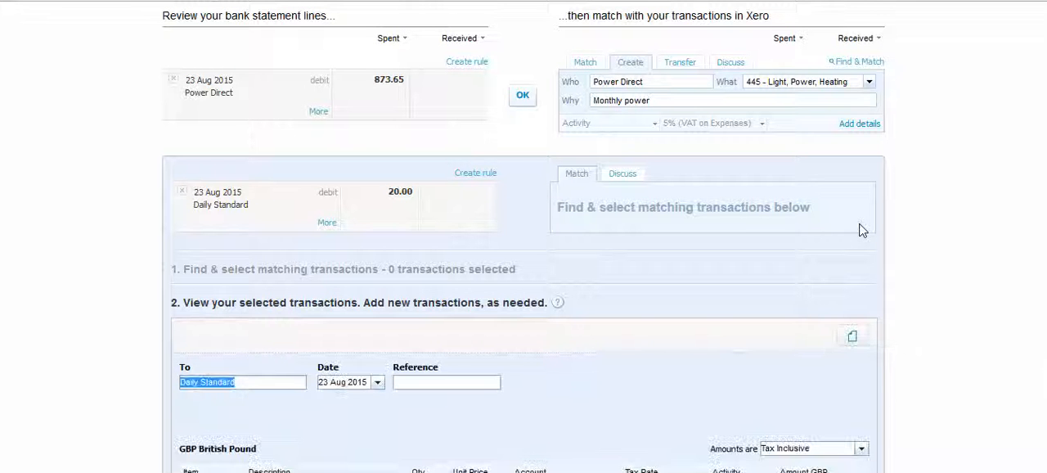
pyautogui.click(853, 341)
pyautogui.scroll(-1, 777, 319)
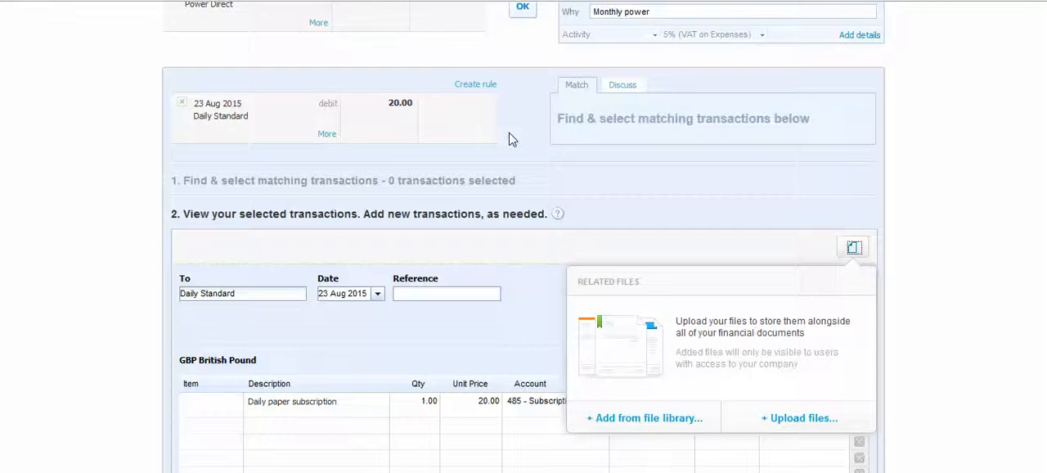
pyautogui.scroll(-3, 507, 138)
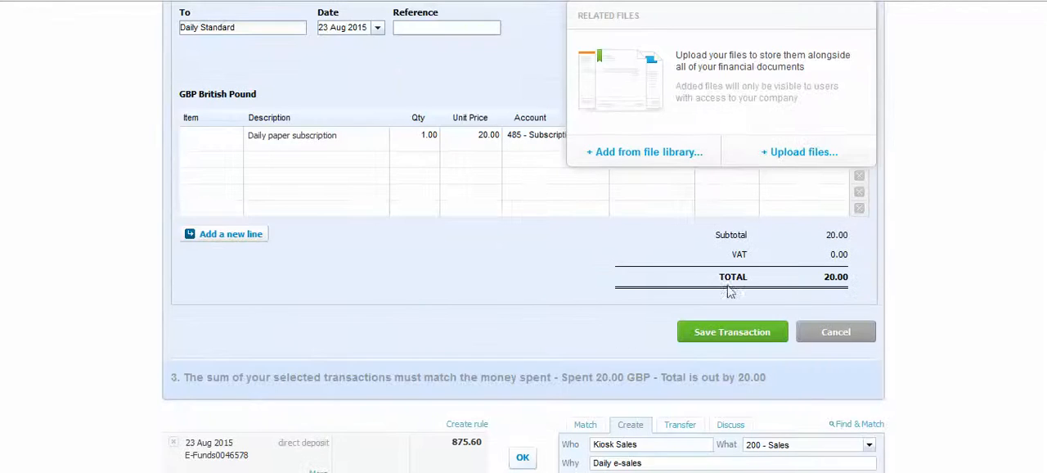
pyautogui.click(844, 337)
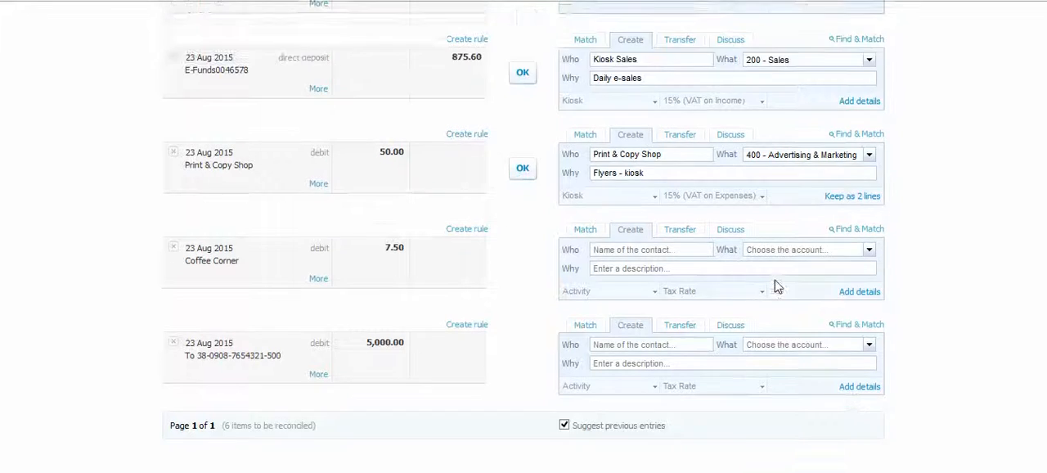
pyautogui.scroll(6, 774, 286)
pyautogui.scroll(1, 684, 243)
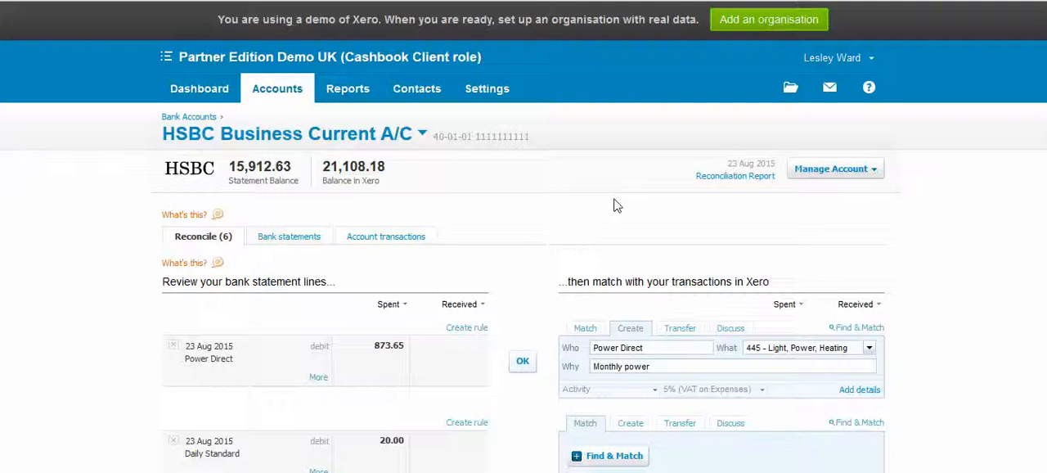
pyautogui.scroll(-1, 615, 202)
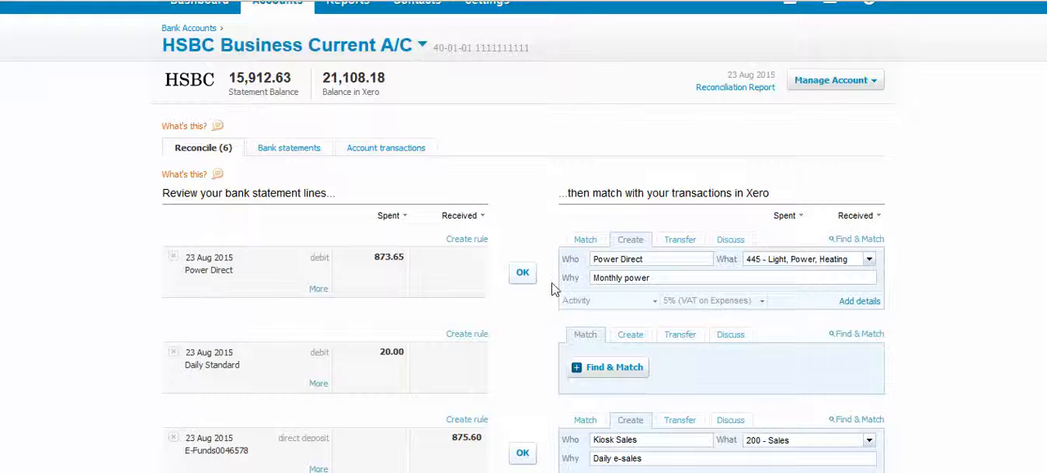
pyautogui.scroll(2, 535, 246)
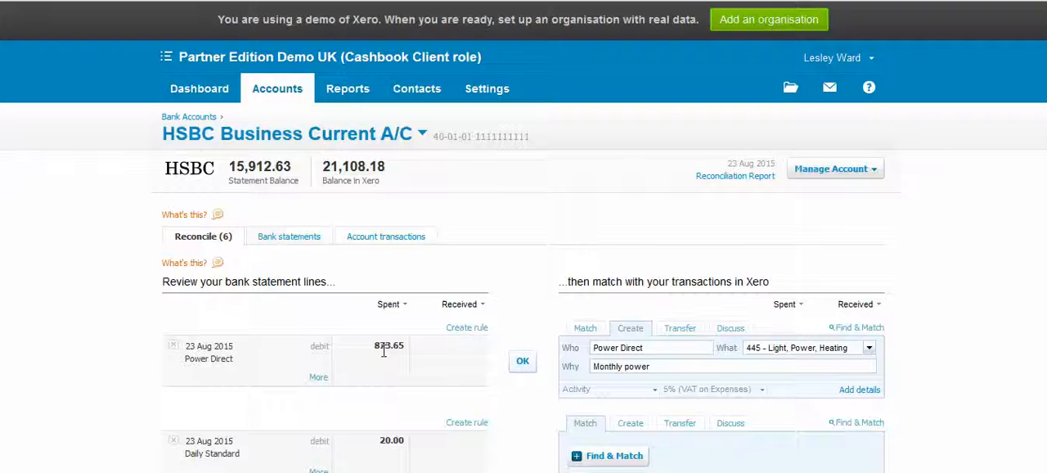
# - View the HSBC account's management options and the matching transactions for the 873.65 Power Direct line, cancelling without a match
pyautogui.click(832, 172)
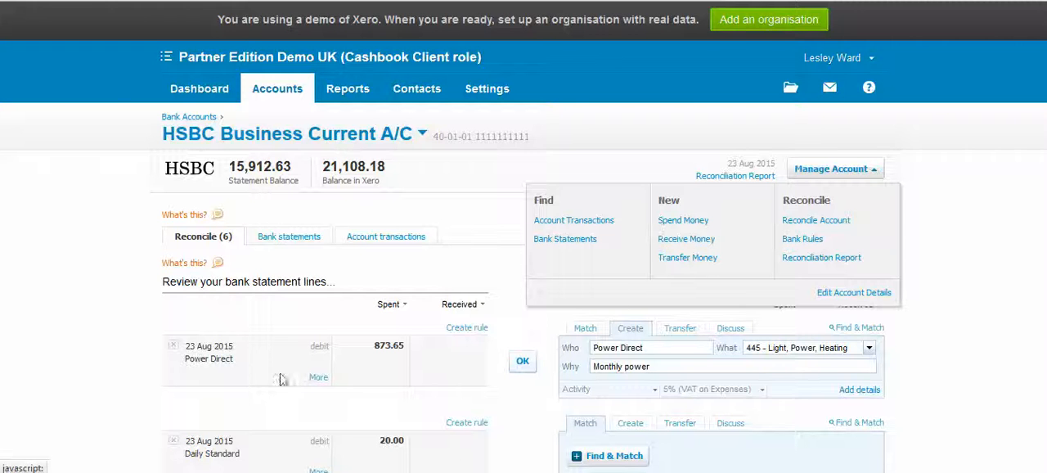
pyautogui.click(514, 325)
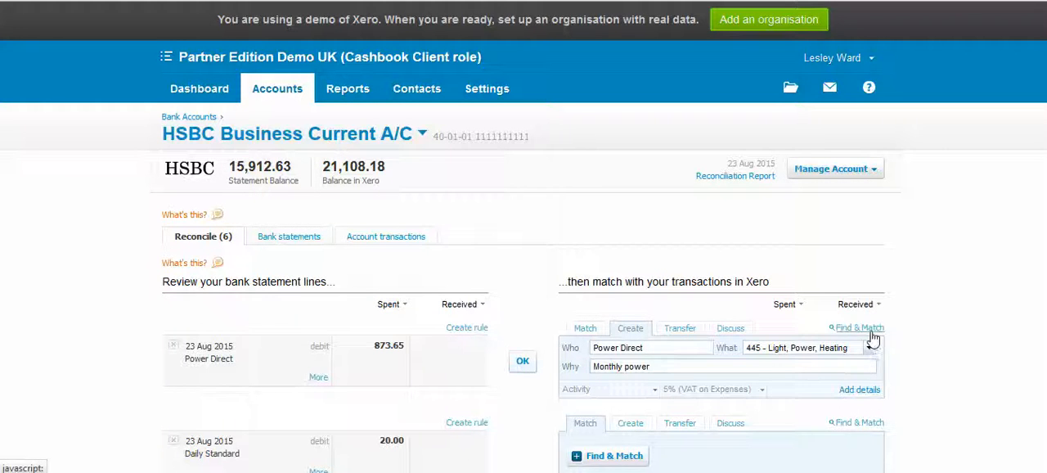
pyautogui.click(871, 328)
pyautogui.scroll(-2, 717, 351)
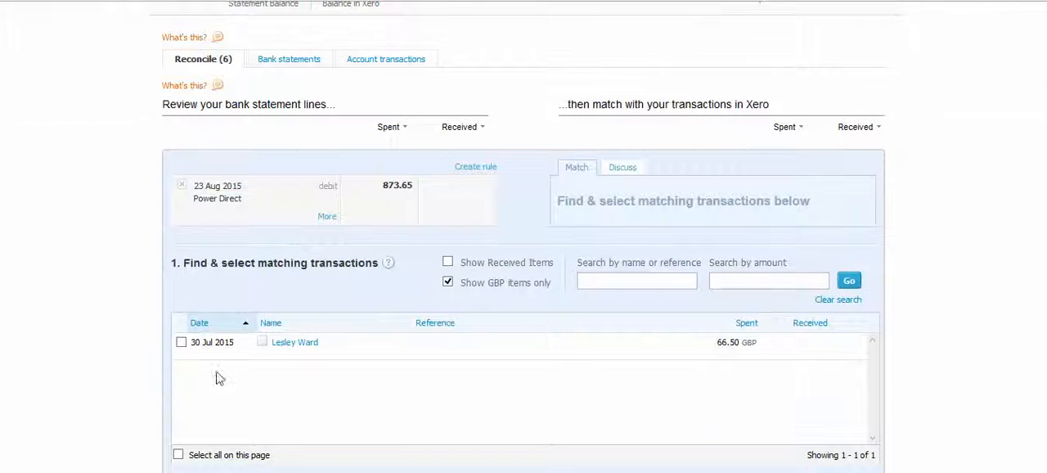
pyautogui.scroll(-3, 703, 297)
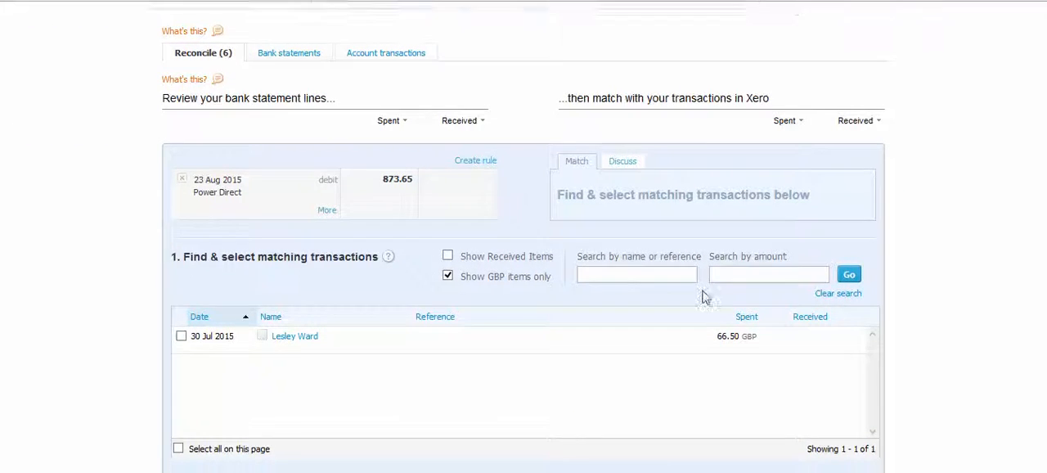
pyautogui.scroll(-1, 862, 354)
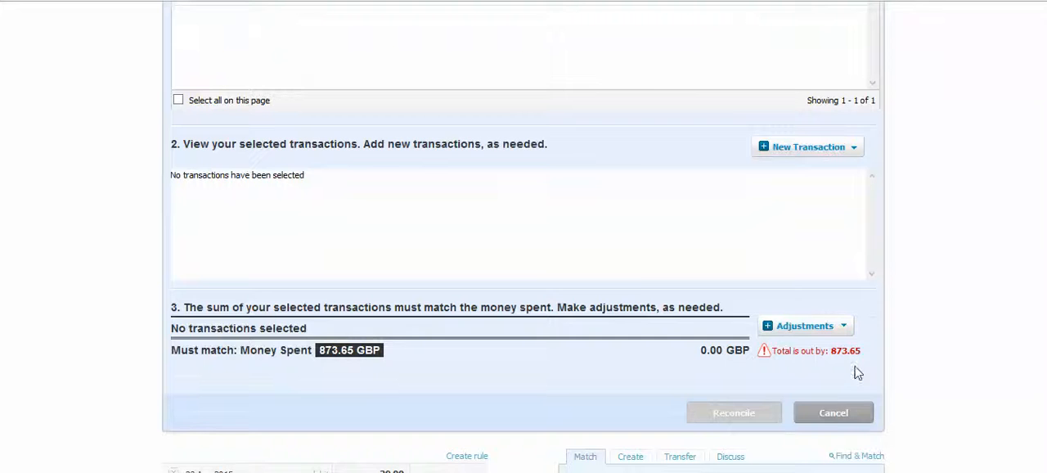
pyautogui.click(843, 413)
pyautogui.scroll(-1, 513, 227)
pyautogui.scroll(4, 512, 233)
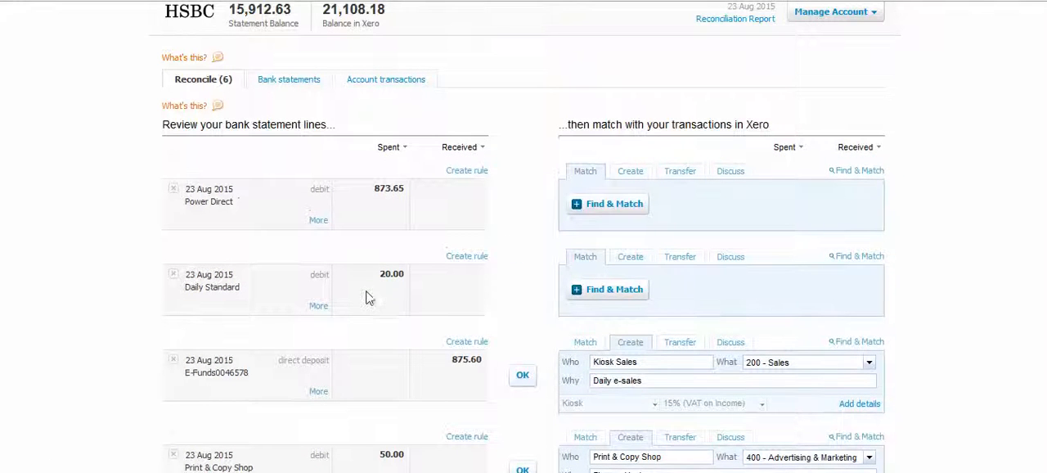
# - Switch the 20.00 Daily Standard line to creating a new transaction and review its suggested contact and account
pyautogui.scroll(-1, 388, 309)
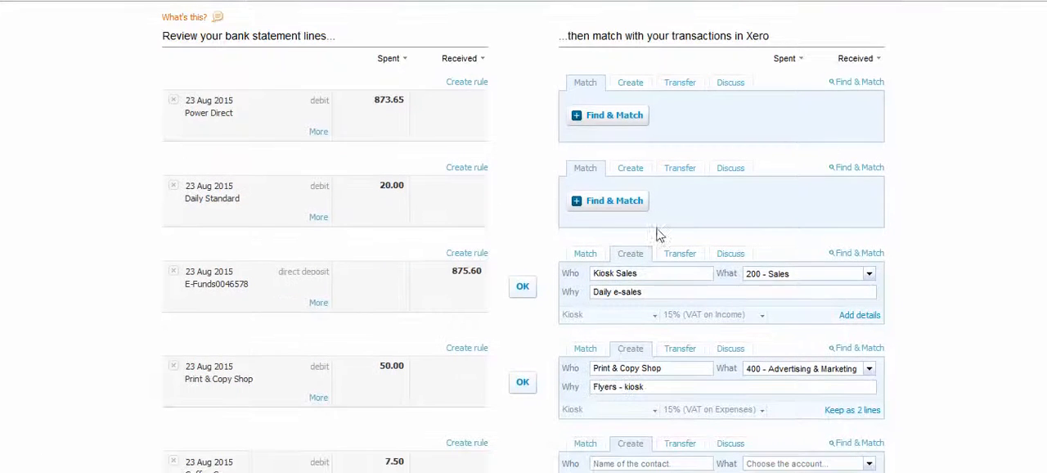
pyautogui.click(630, 169)
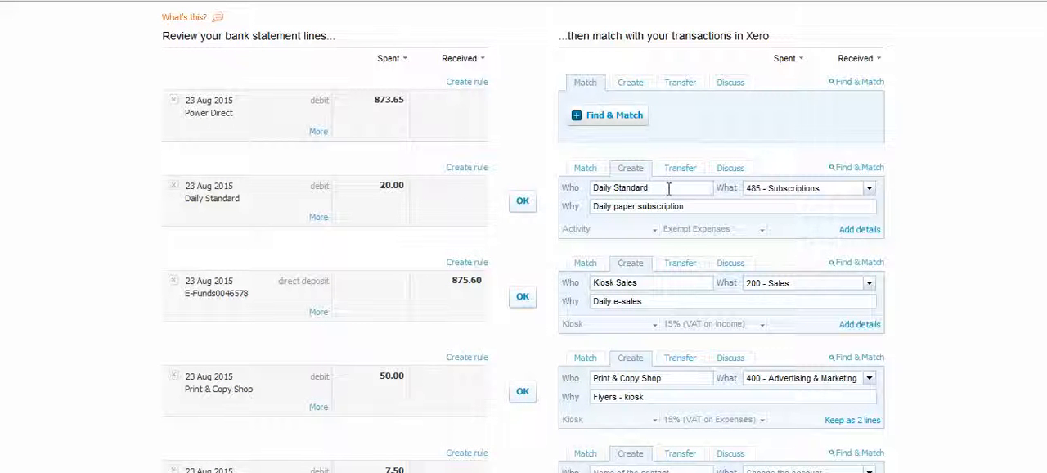
pyautogui.moveTo(592, 187); pyautogui.dragTo(651, 190)
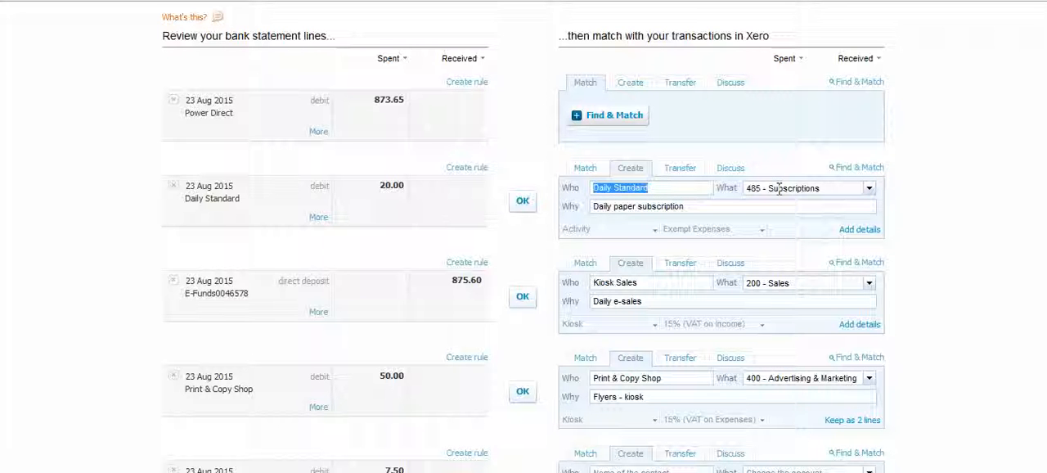
pyautogui.click(778, 188)
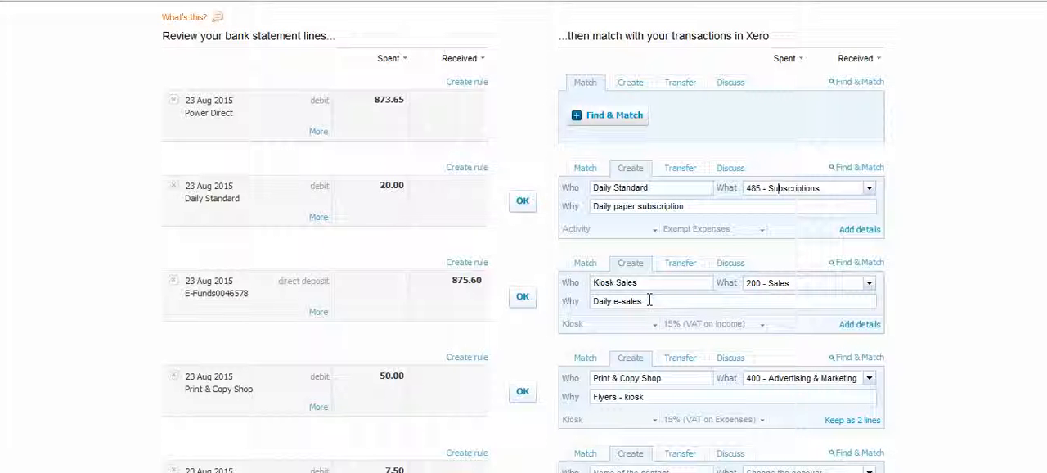
# - Change the contact of the 875.60 direct deposit line to Belvedere Drycleaning and view its available VAT rates
pyautogui.scroll(-1, 515, 278)
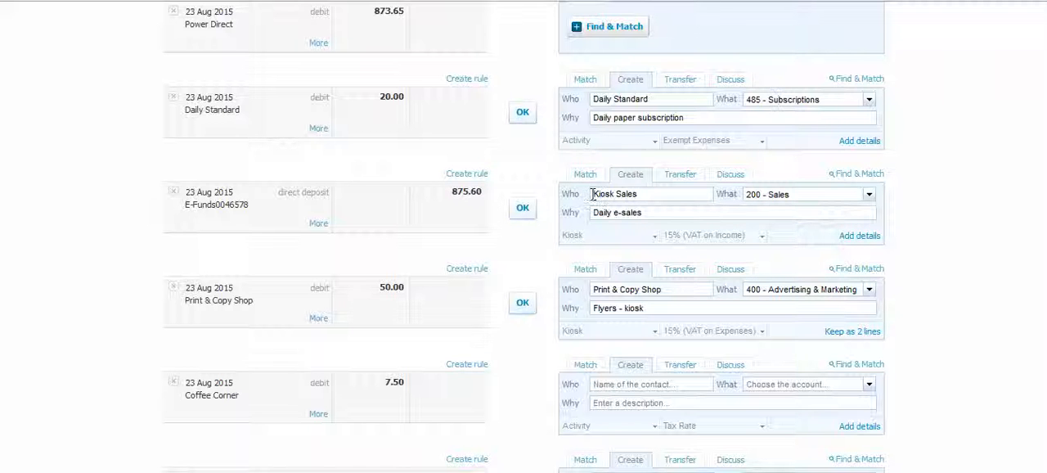
pyautogui.moveTo(636, 198); pyautogui.dragTo(577, 190)
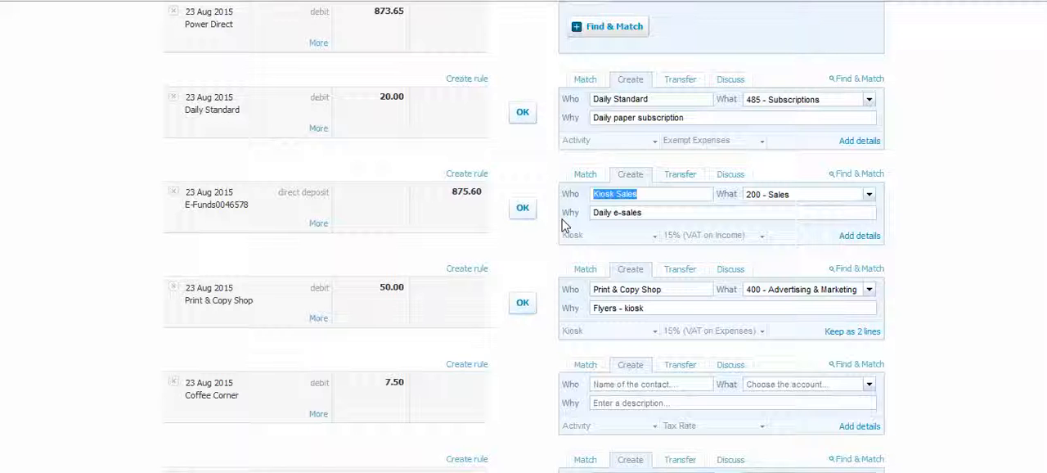
pyautogui.write('a')
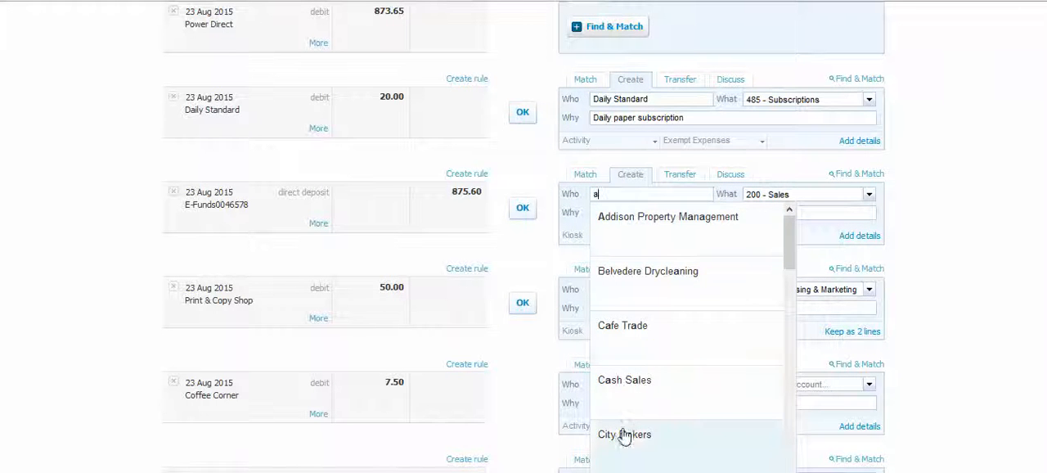
pyautogui.click(635, 283)
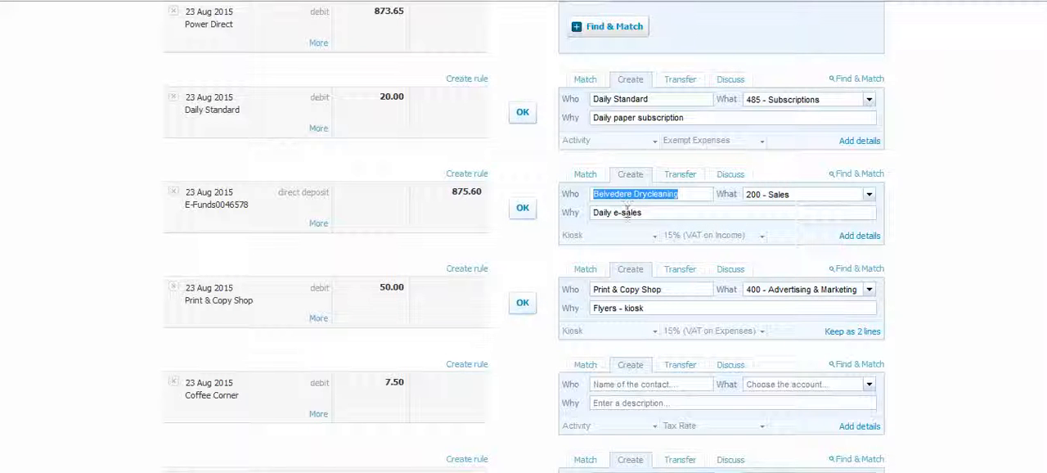
pyautogui.press('Tab')
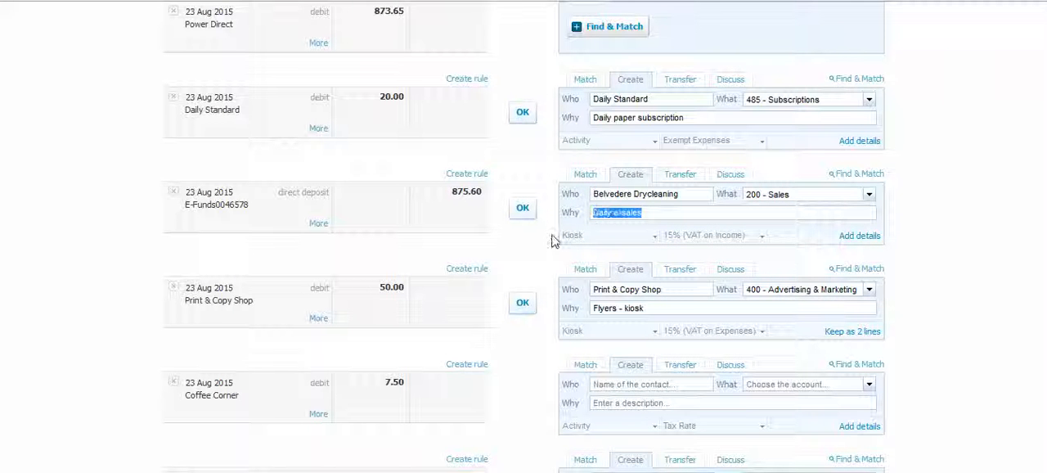
pyautogui.click(759, 236)
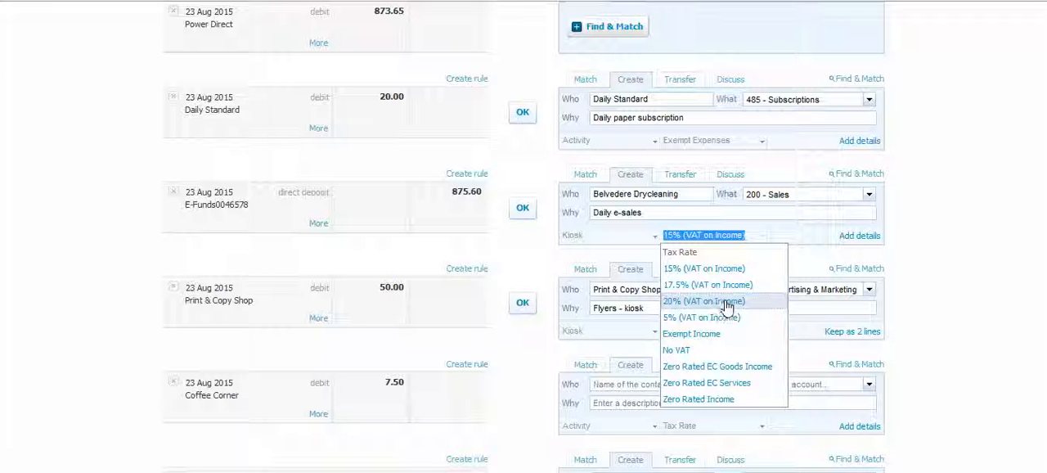
# - Open the details of the 875.60 deposit line, view its options for attaching related files, and cancel without saving
pyautogui.click(860, 237)
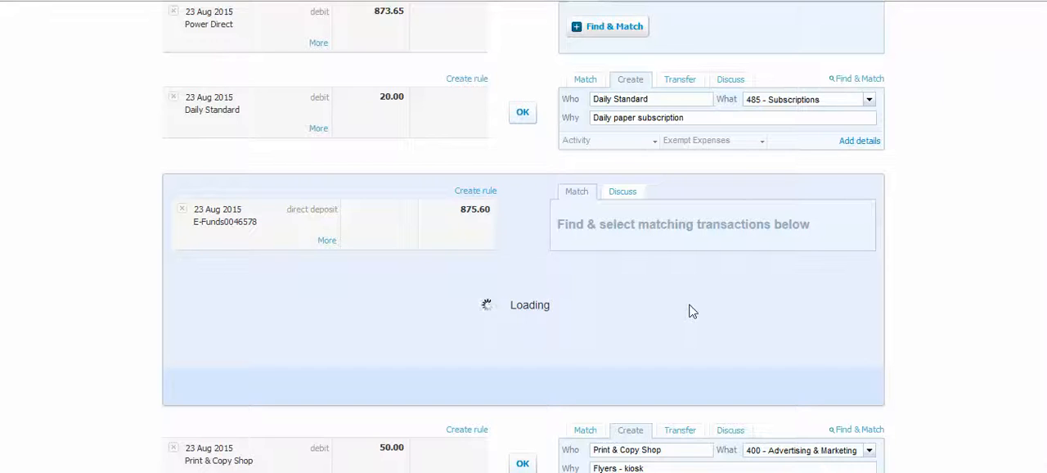
pyautogui.scroll(-3, 692, 311)
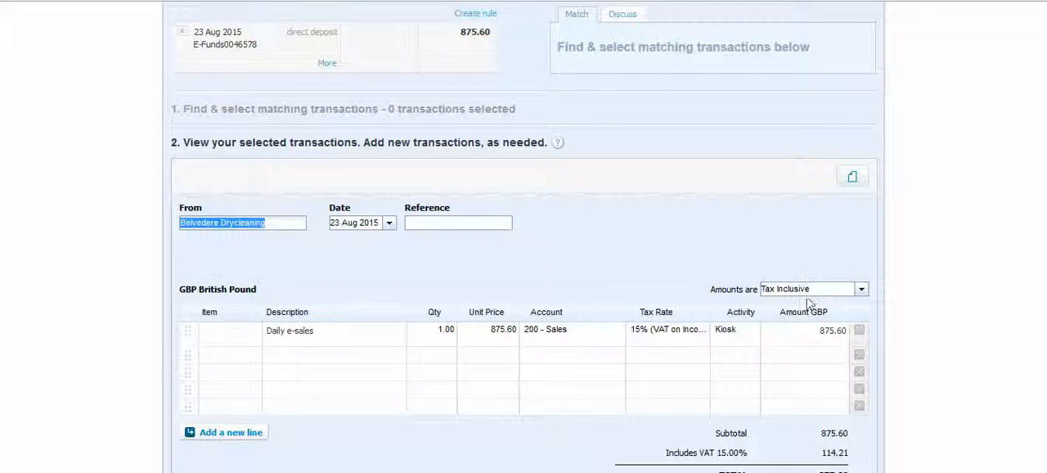
pyautogui.click(853, 181)
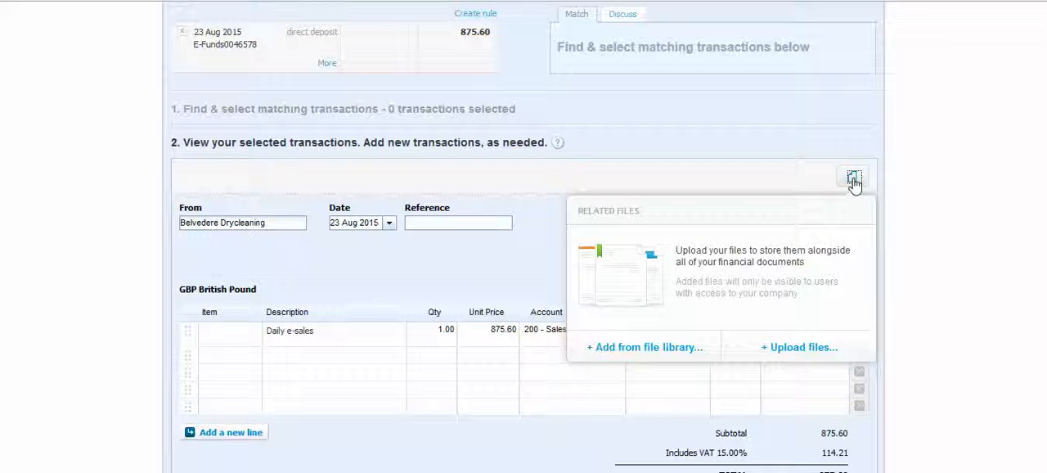
pyautogui.click(539, 192)
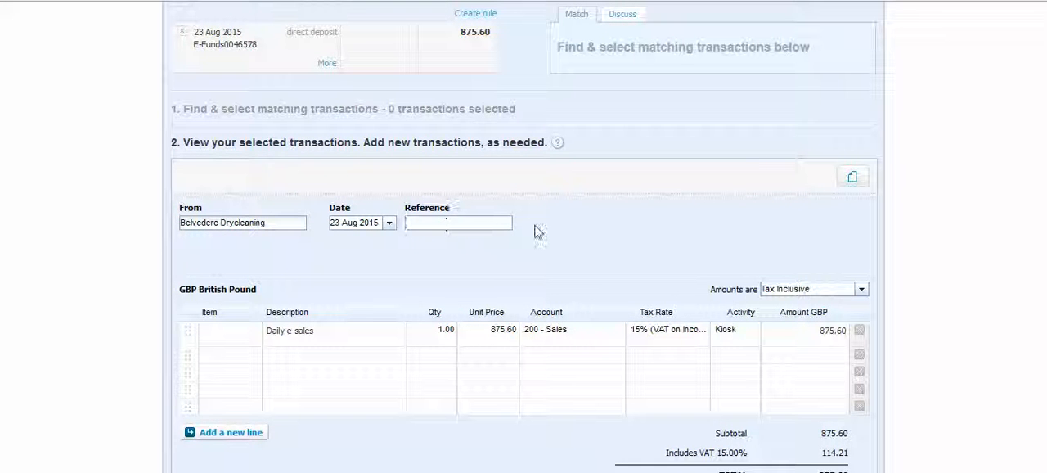
pyautogui.scroll(-3, 601, 232)
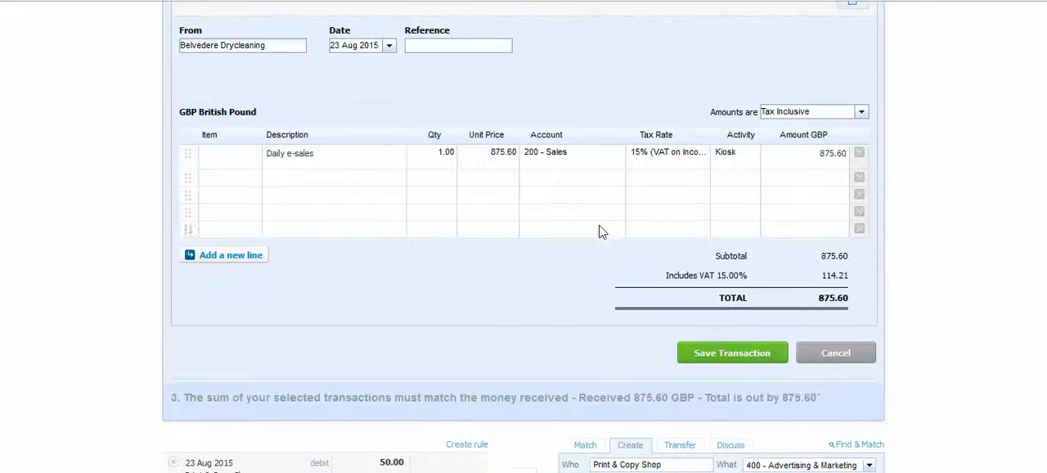
pyautogui.click(835, 354)
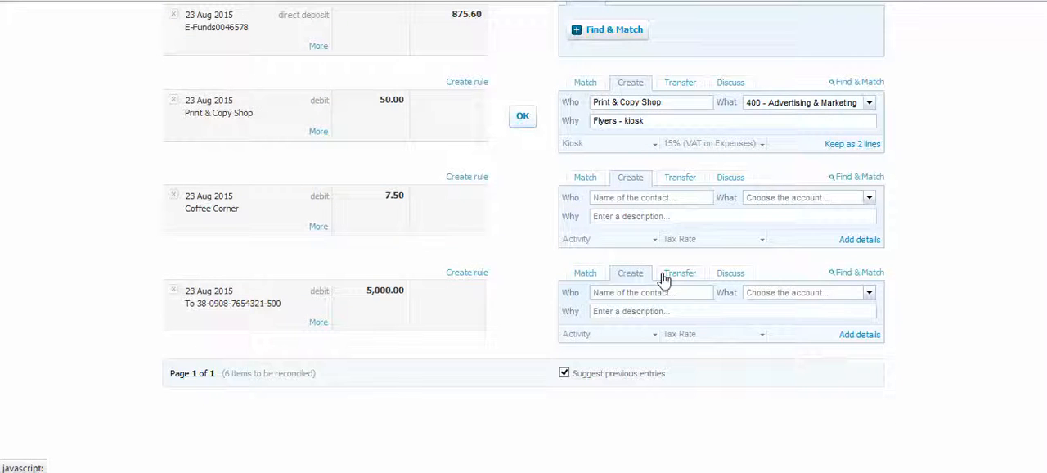
pyautogui.scroll(3, 498, 233)
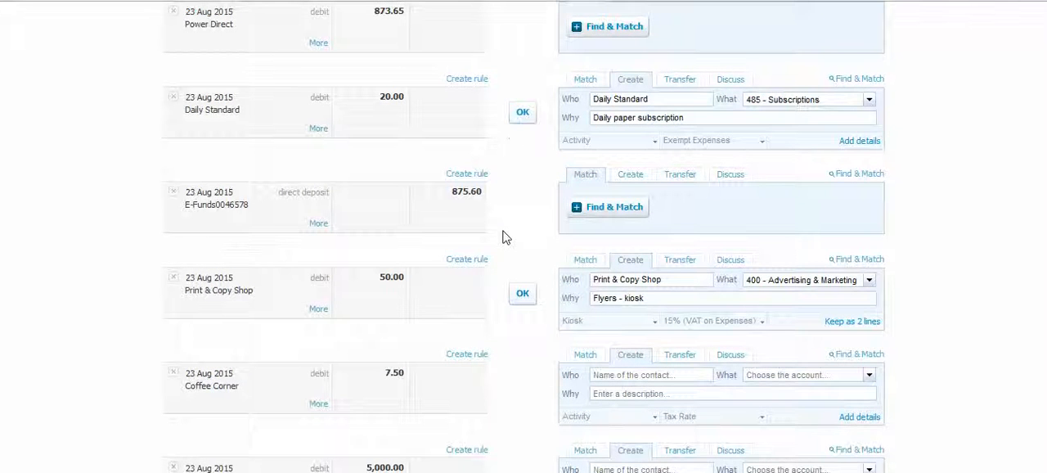
pyautogui.scroll(3, 502, 237)
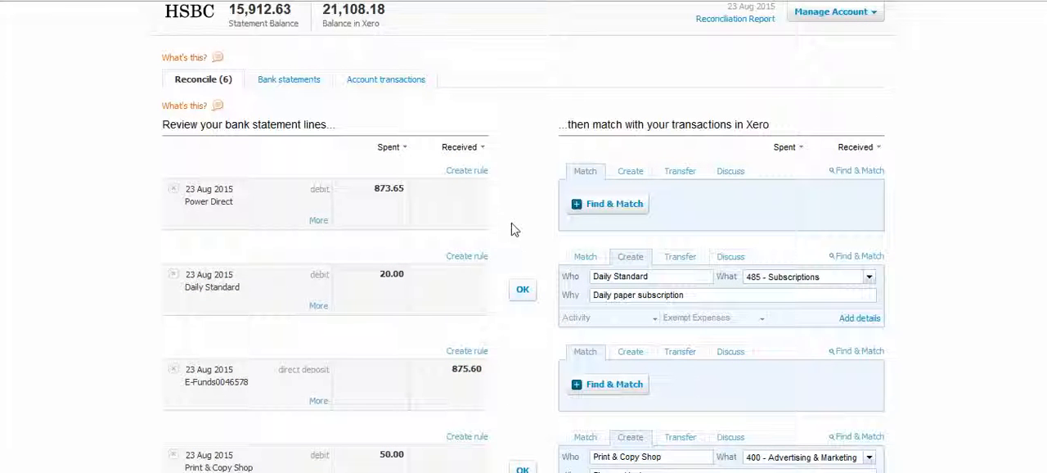
# - Start a bank rule from the 20.00 Daily Standard line, allocating the remainder to 485 - Subscriptions with the description Subscription
pyautogui.scroll(-1, 512, 230)
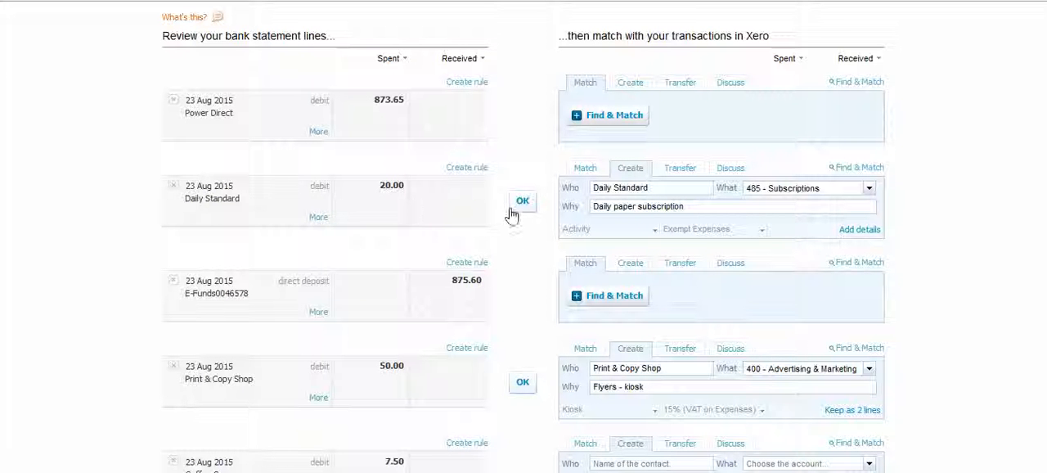
pyautogui.click(464, 172)
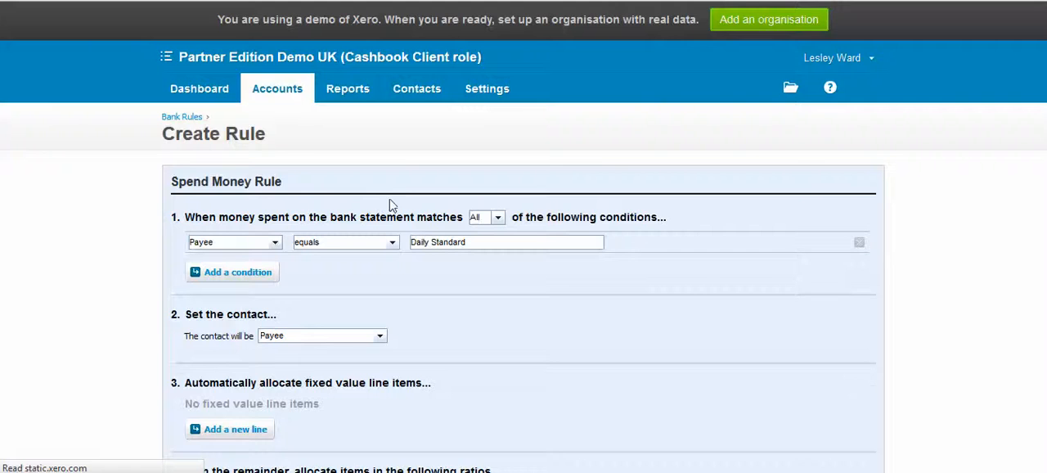
pyautogui.scroll(-1, 390, 204)
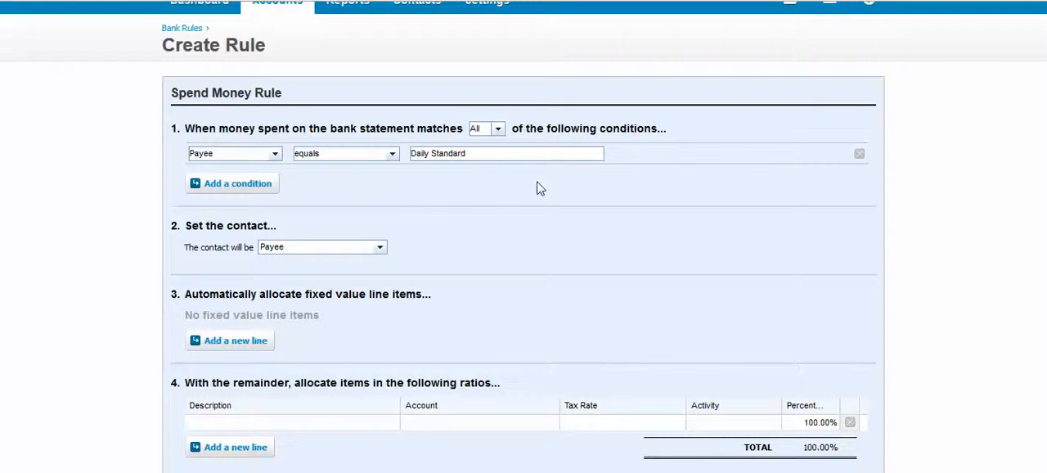
pyautogui.scroll(-2, 540, 188)
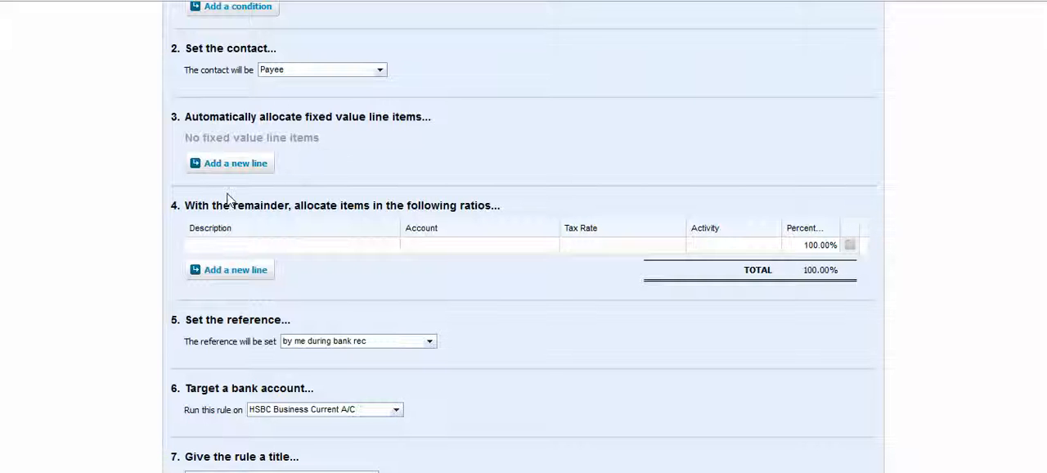
pyautogui.click(249, 247)
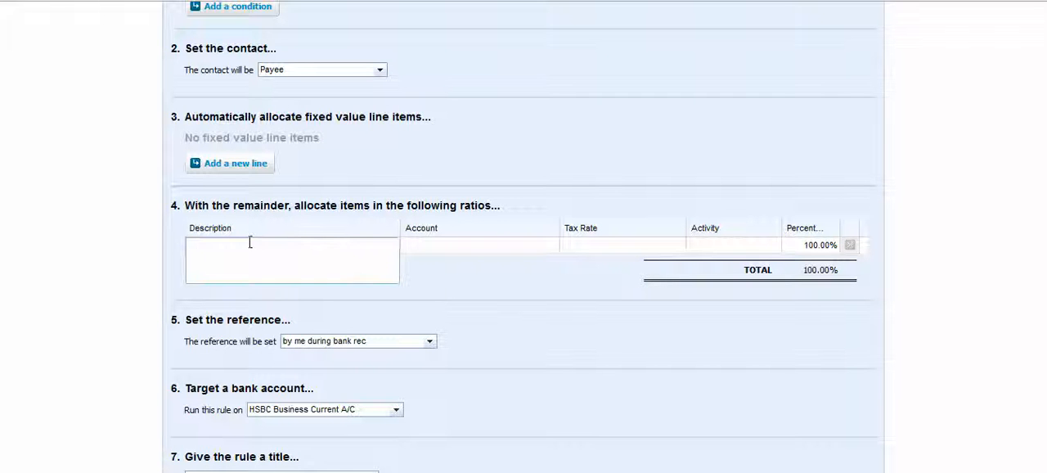
pyautogui.write('Subscription')
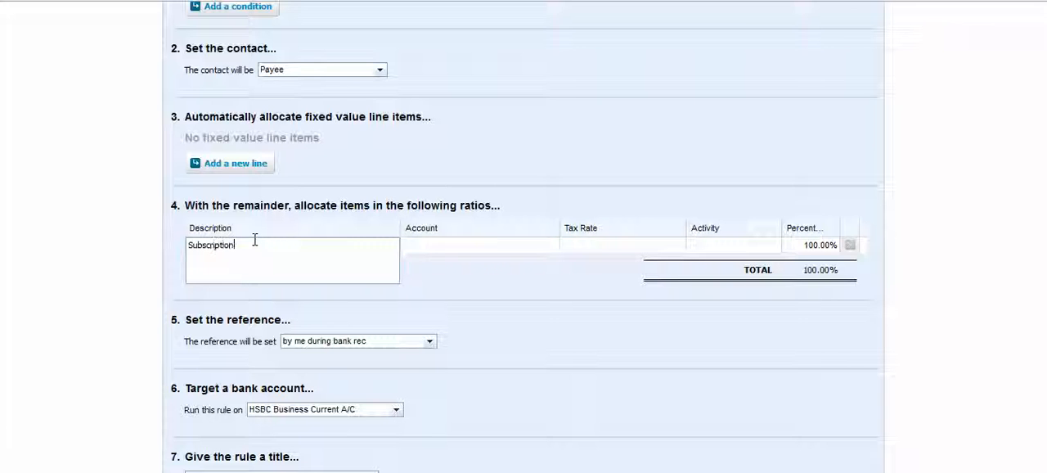
pyautogui.press('Tab')
pyautogui.write('sub')
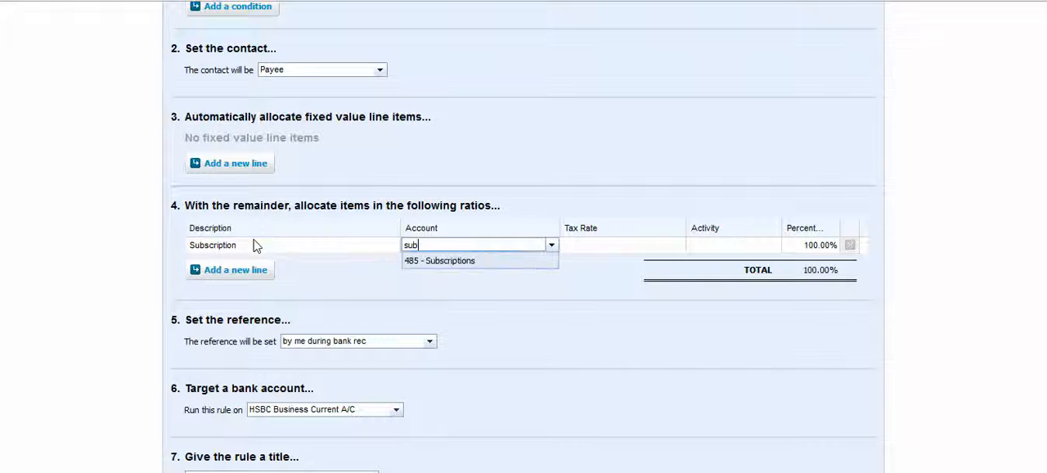
pyautogui.press('Tab')
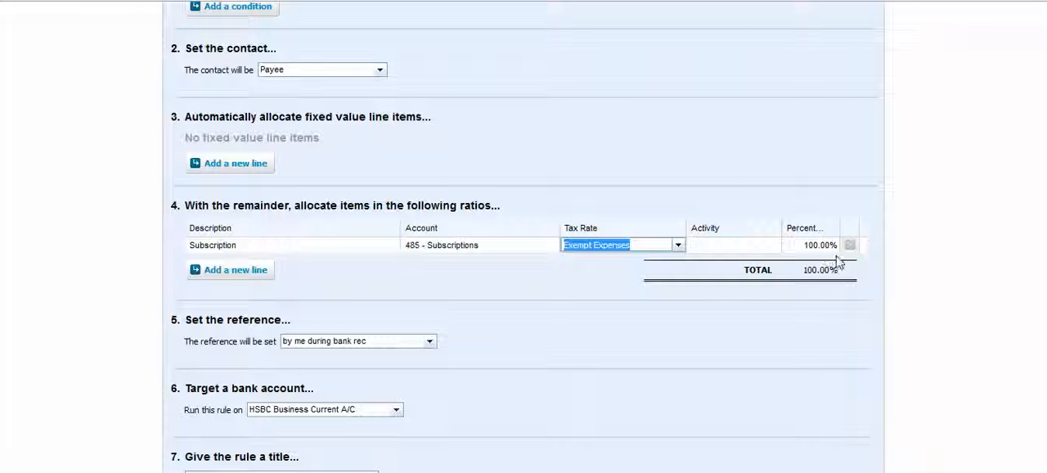
# - Set the Daily Standard bank rule's reference to come from the Reference, and cancel the rule without saving
pyautogui.scroll(-3, 673, 337)
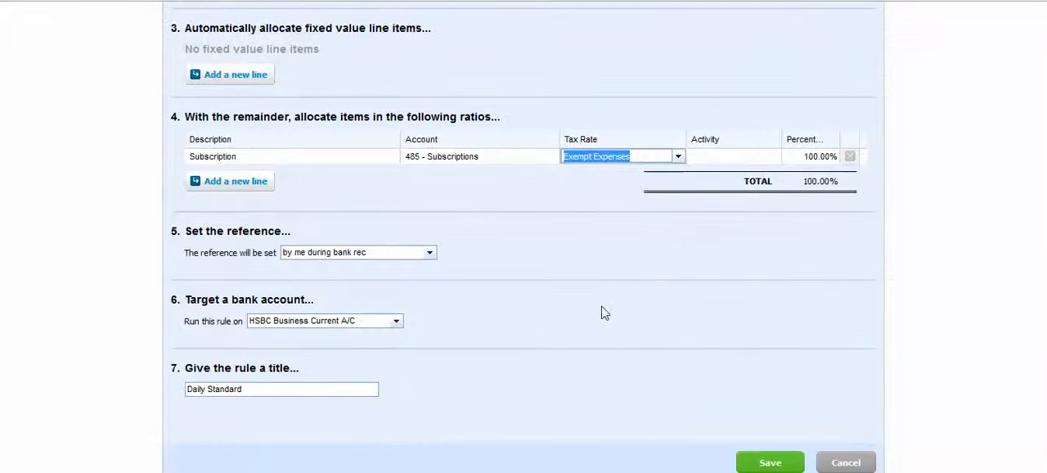
pyautogui.scroll(-3, 604, 311)
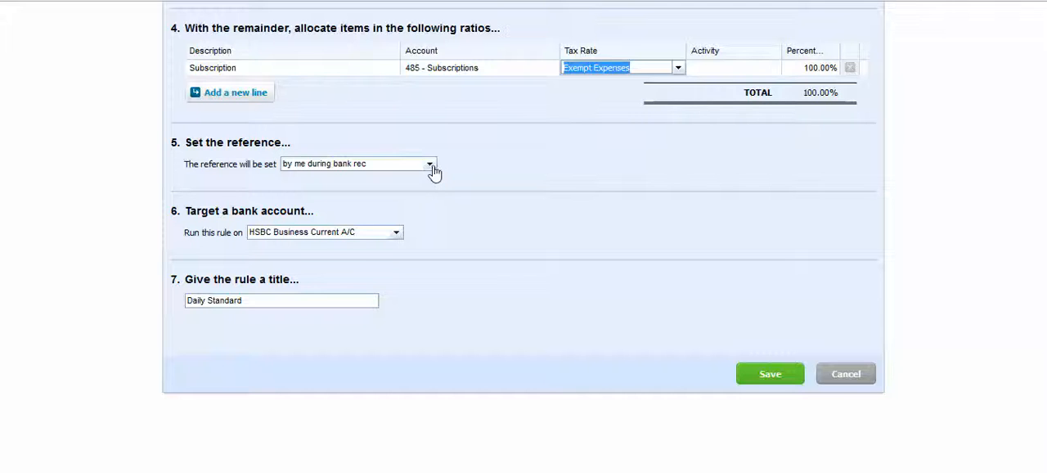
pyautogui.click(430, 166)
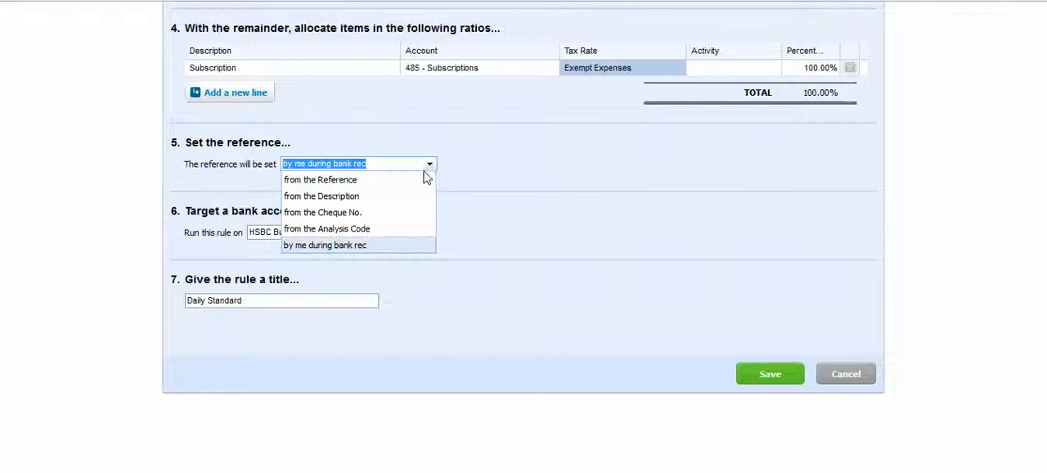
pyautogui.scroll(3, 417, 185)
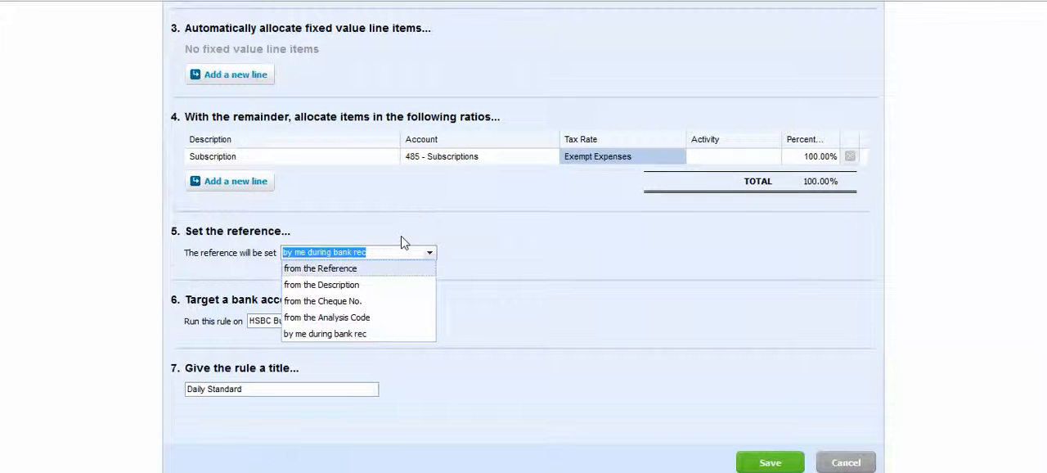
pyautogui.click(353, 269)
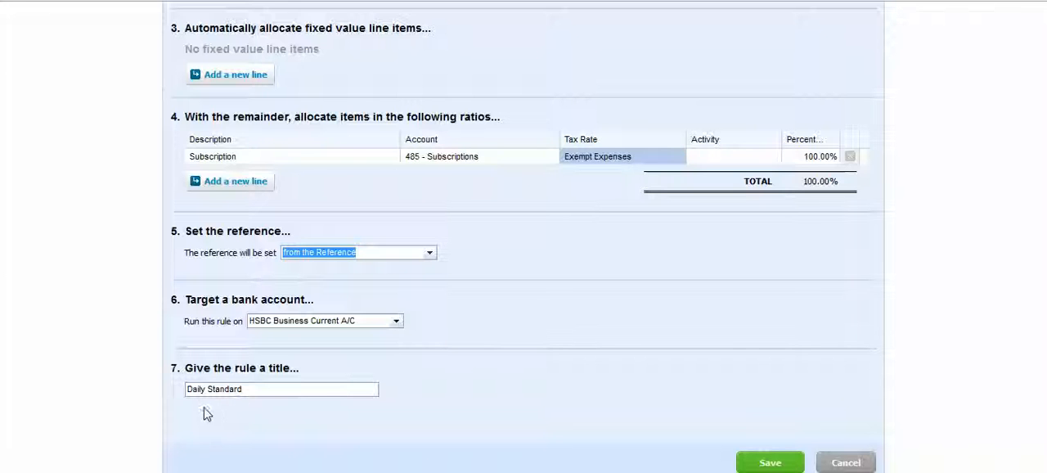
pyautogui.scroll(5, 439, 381)
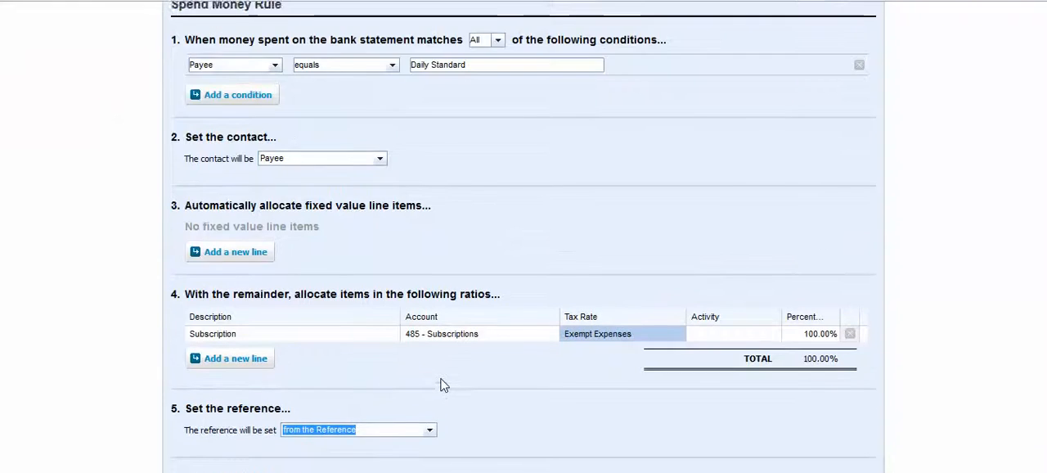
pyautogui.scroll(-4, 458, 379)
pyautogui.scroll(-3, 493, 377)
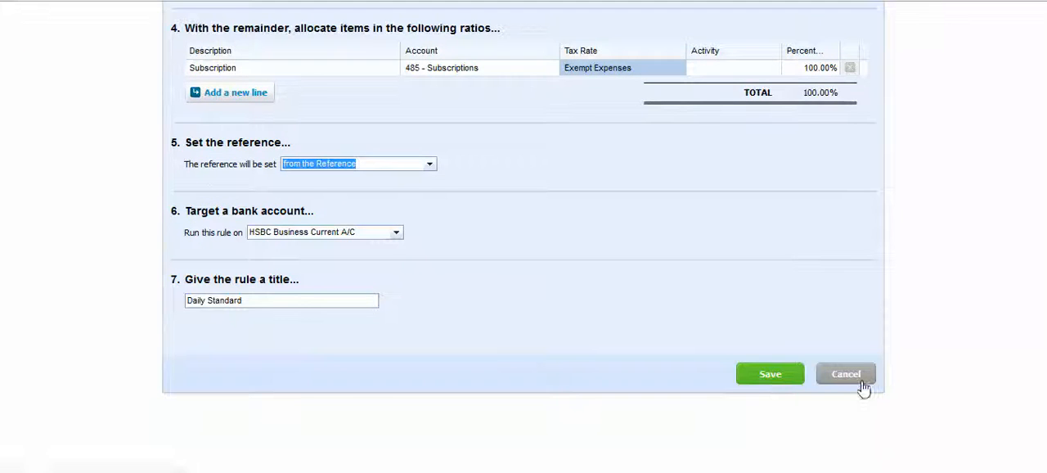
pyautogui.click(799, 376)
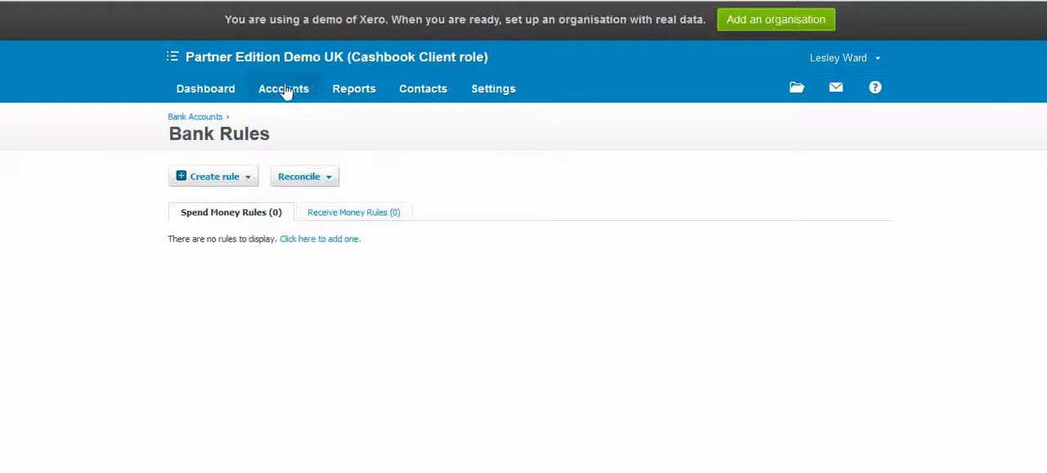
# - Return to reconciling the HSBC Business Current A/C and view the statement details of the 20.00 Daily Standard line
pyautogui.moveTo(285, 93)
pyautogui.click(287, 115)
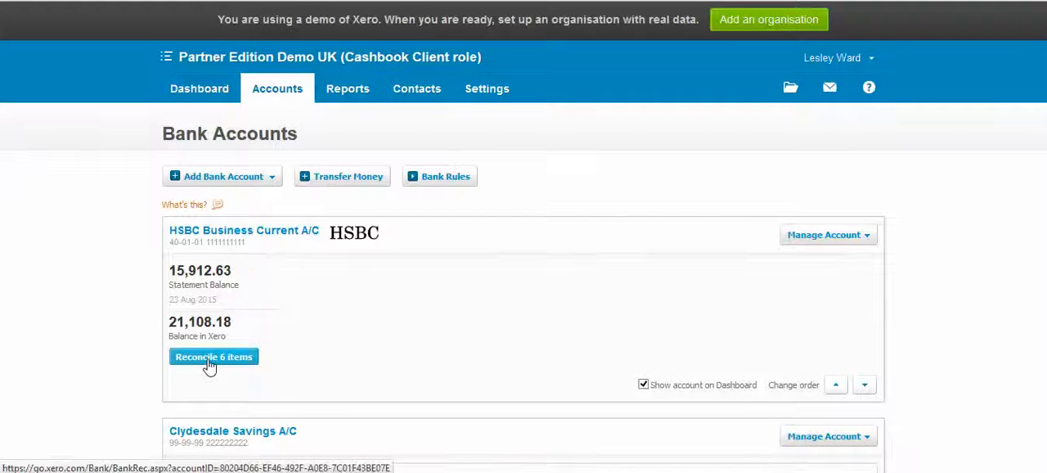
pyautogui.click(210, 359)
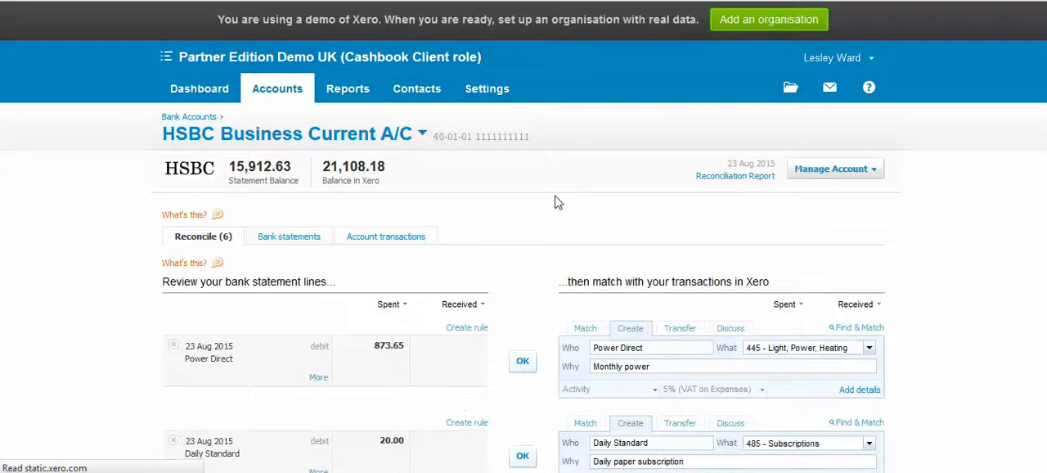
pyautogui.scroll(-1, 555, 203)
pyautogui.scroll(-1, 552, 202)
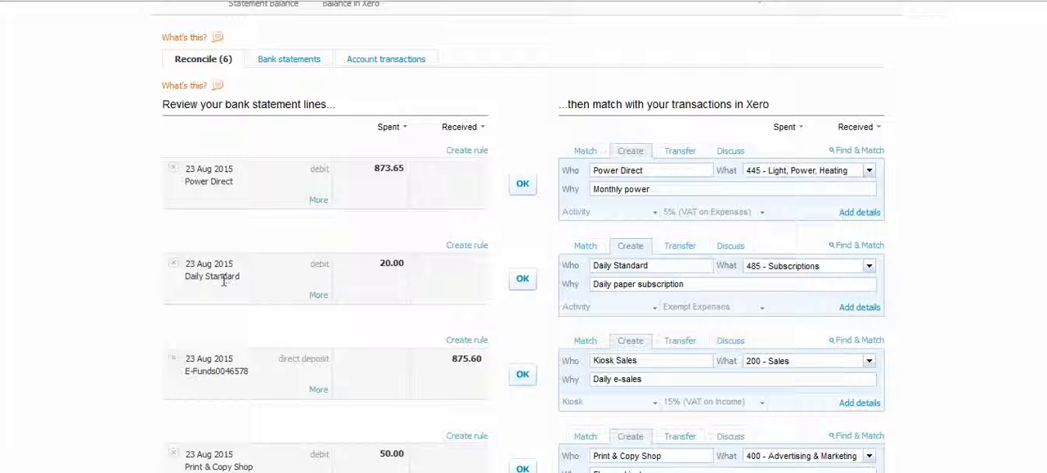
pyautogui.click(315, 297)
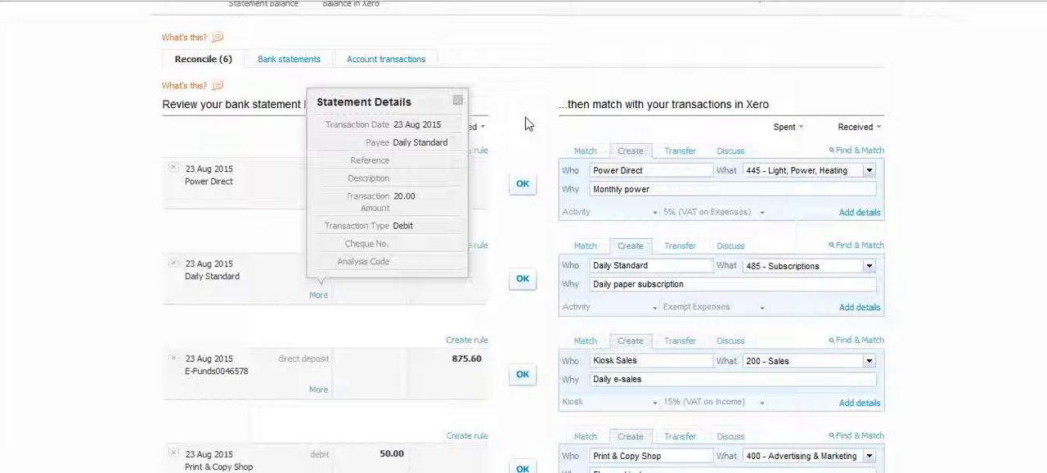
pyautogui.click(458, 99)
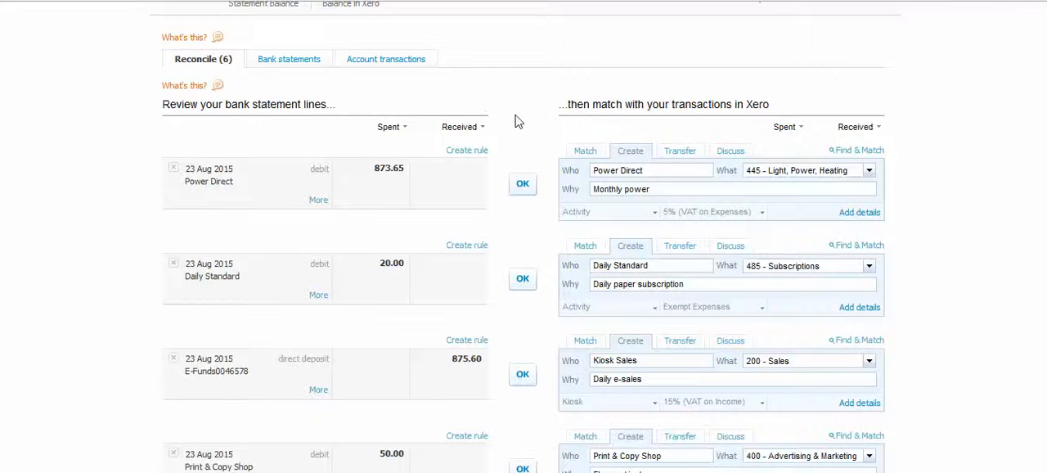
# - Examine the unreconciled HSBC statement lines and the transactions suggested for them
pyautogui.scroll(-1, 515, 121)
pyautogui.scroll(-1, 516, 123)
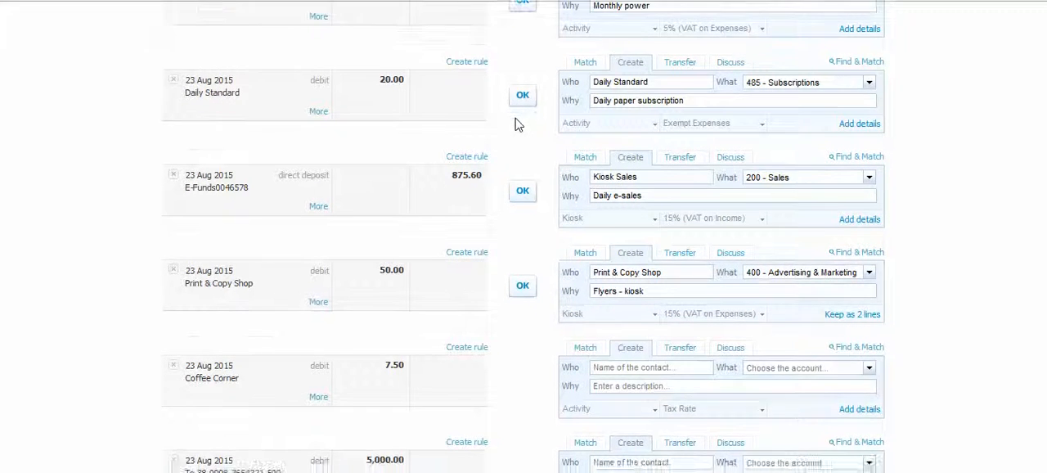
pyautogui.scroll(-1, 515, 122)
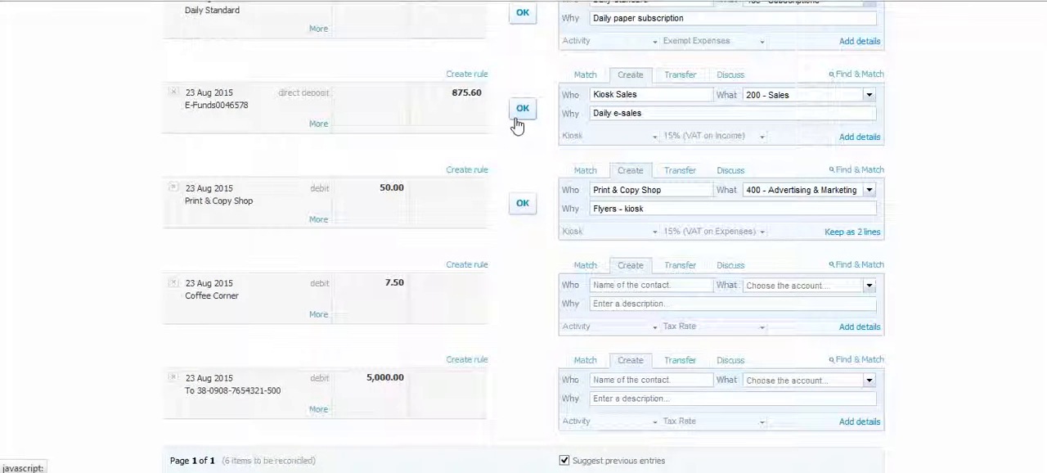
pyautogui.scroll(3, 528, 177)
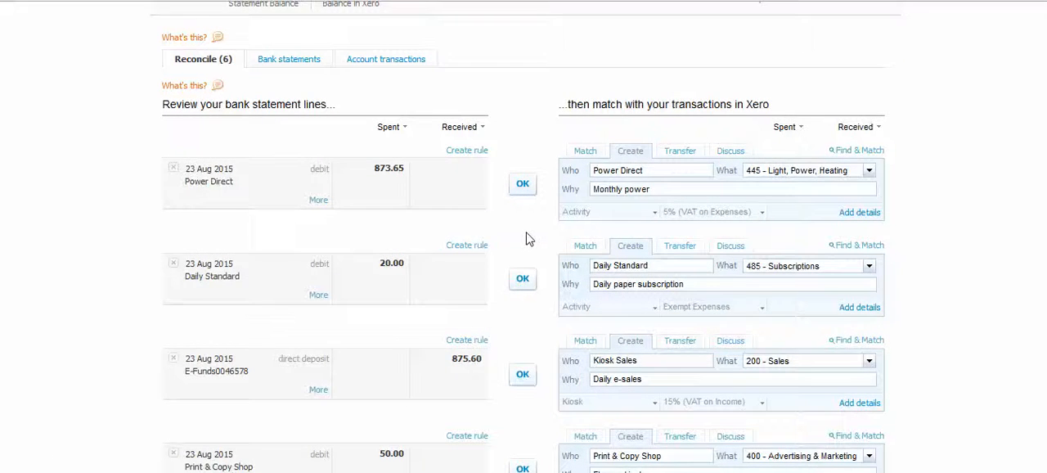
pyautogui.scroll(-4, 528, 238)
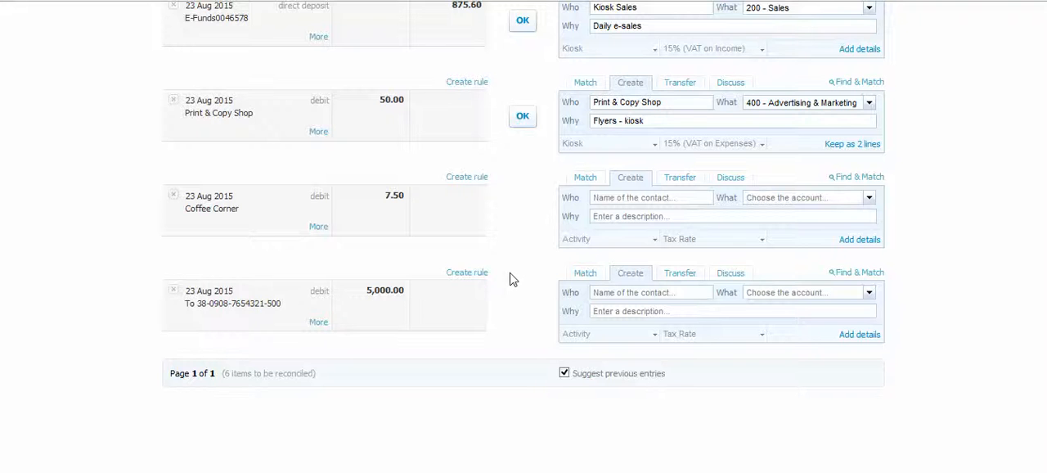
pyautogui.scroll(4, 509, 279)
pyautogui.scroll(2, 521, 279)
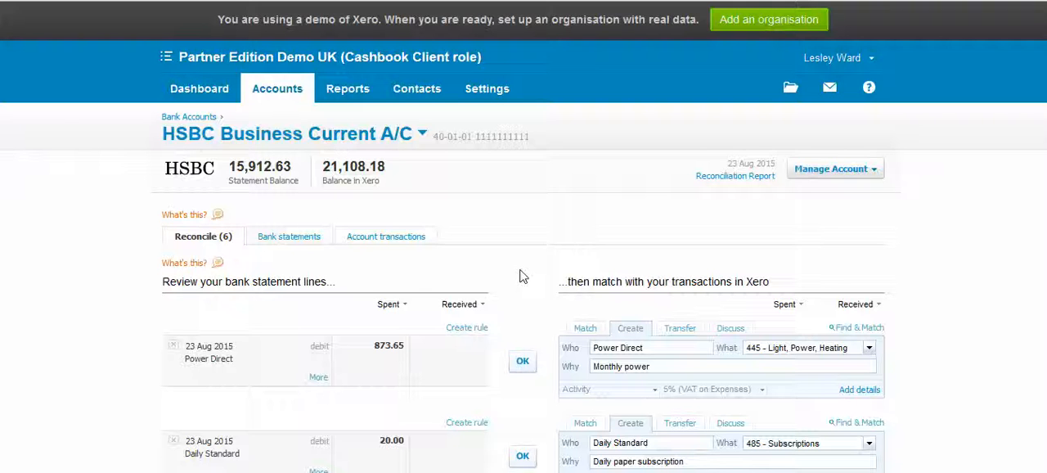
# - Remove and redo the reconciled 4.95 Whitler's Office Supplies payment from the HSBC account transactions
pyautogui.click(367, 241)
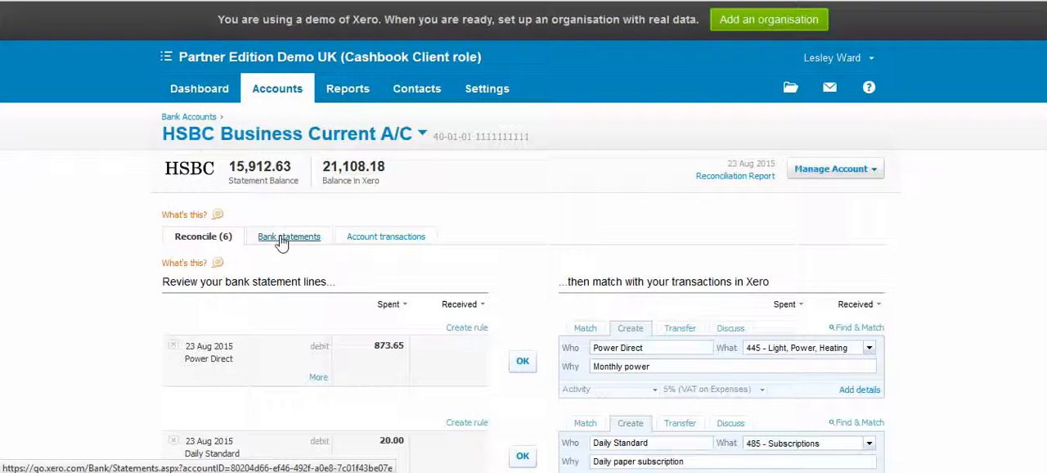
pyautogui.click(381, 237)
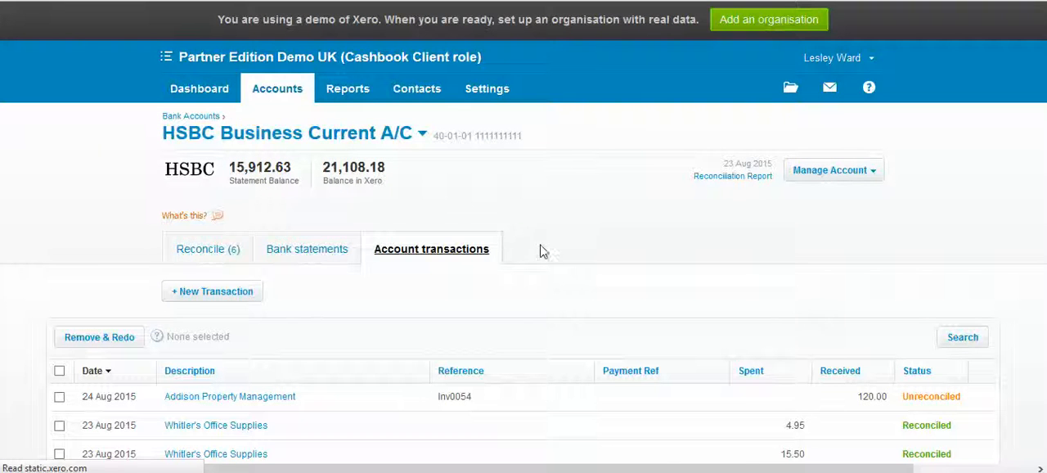
pyautogui.scroll(-3, 542, 262)
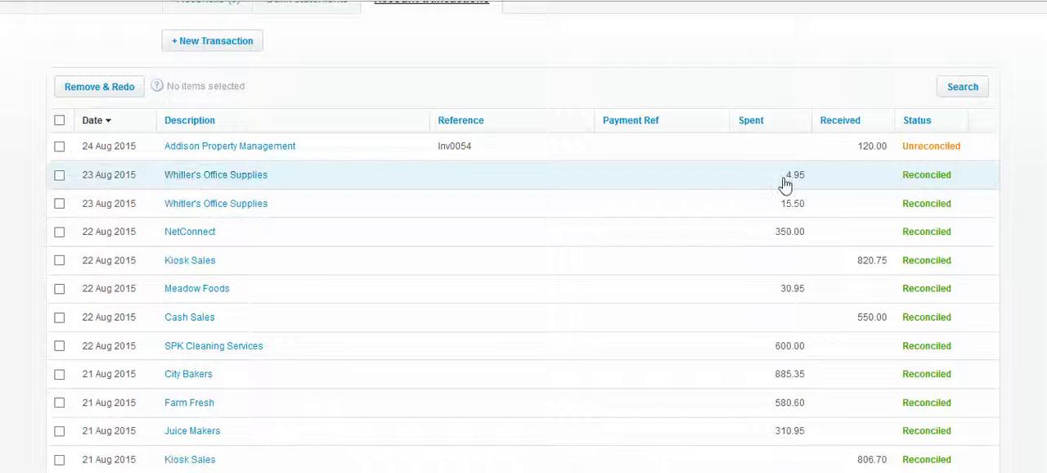
pyautogui.click(202, 179)
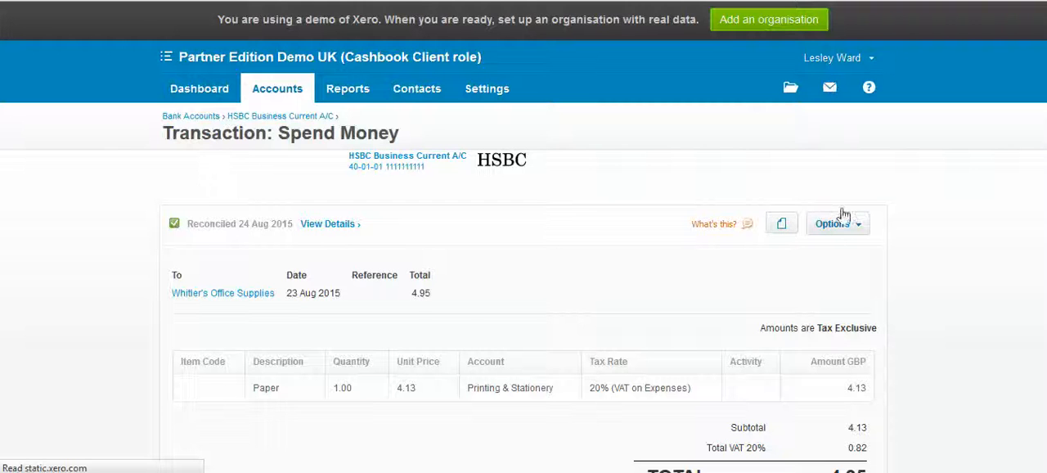
pyautogui.click(842, 224)
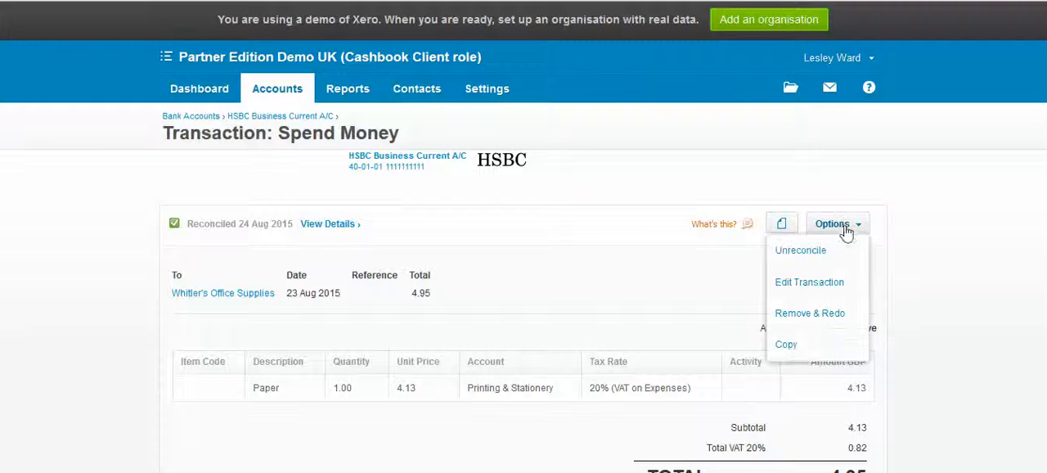
pyautogui.click(800, 315)
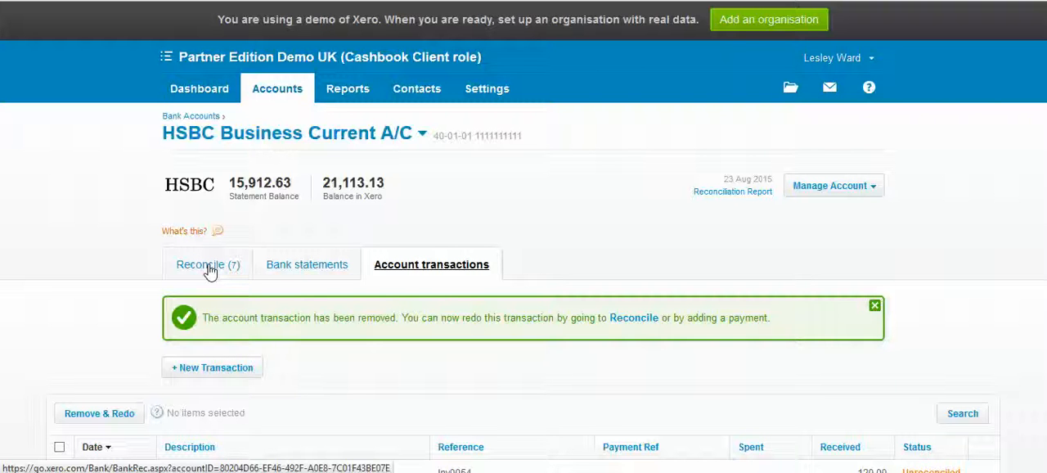
# - Change the account of the 4.95 Whitler's Office Supplies statement line to 400 - Advertising & Marketing
pyautogui.click(210, 270)
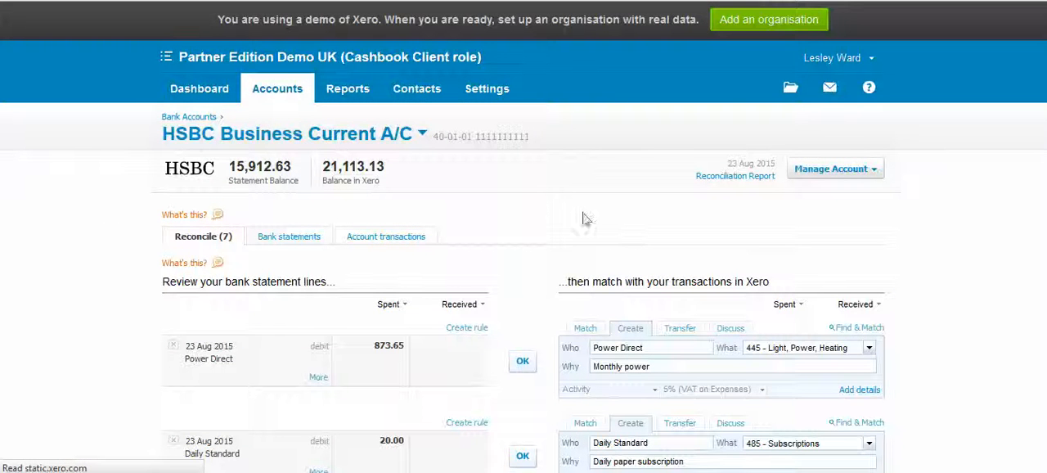
pyautogui.scroll(-3, 527, 192)
pyautogui.scroll(-5, 521, 189)
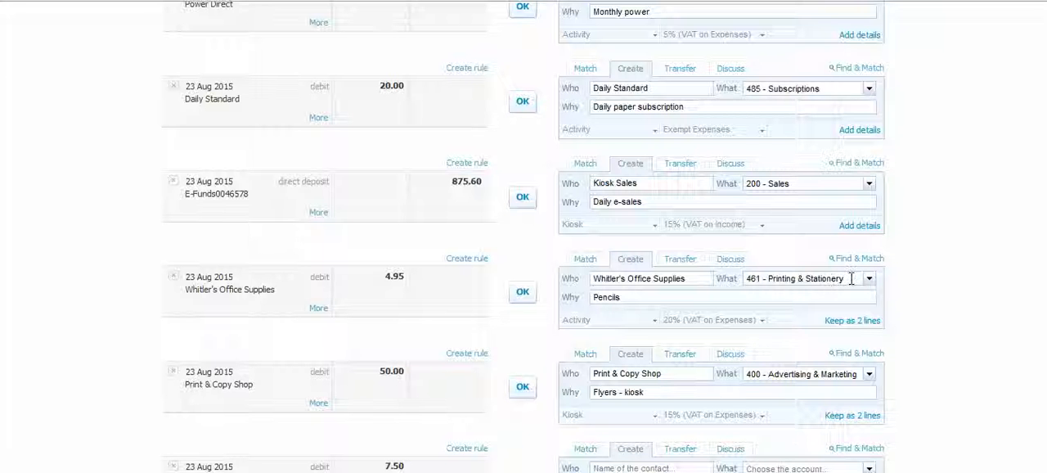
pyautogui.click(661, 278)
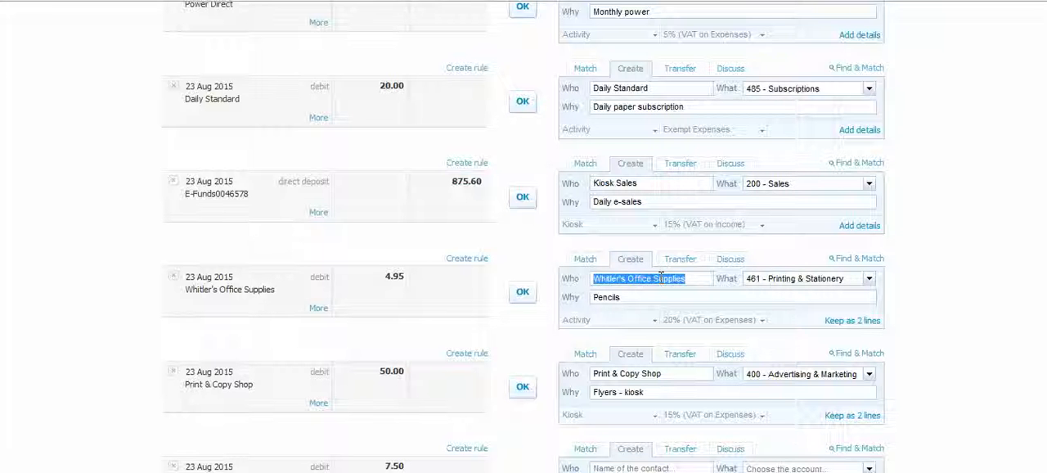
pyautogui.press('Tab')
pyautogui.write('mark')
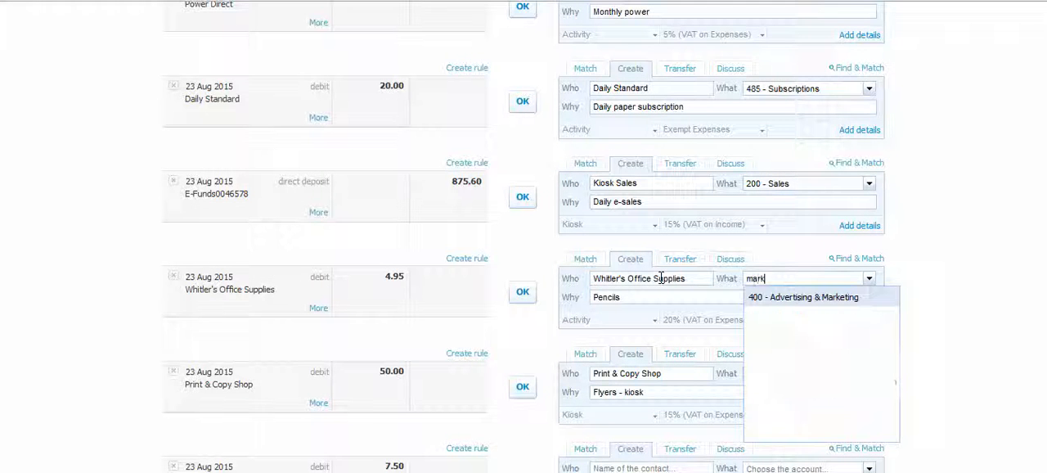
pyautogui.press('Tab')
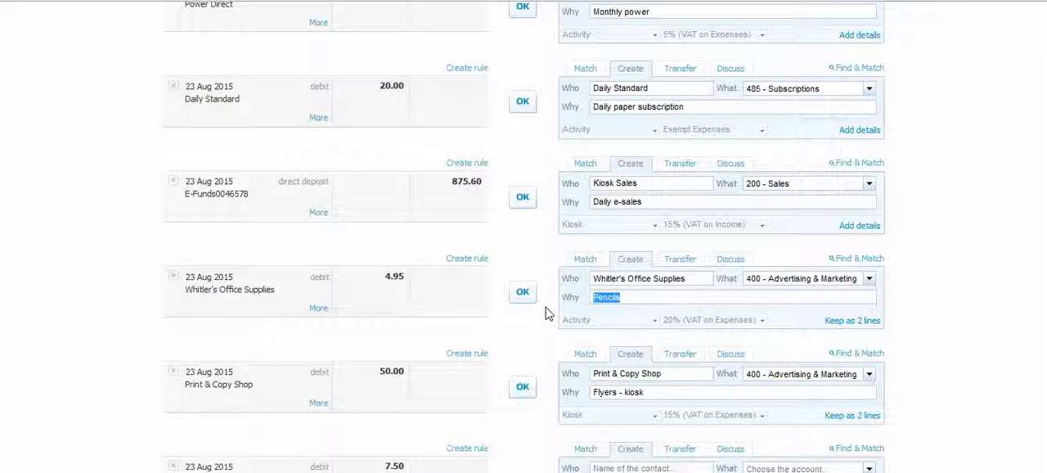
# - Open the list of all reports, mark Income by Contact as a favourite, and check the favourite reports
pyautogui.scroll(5, 547, 313)
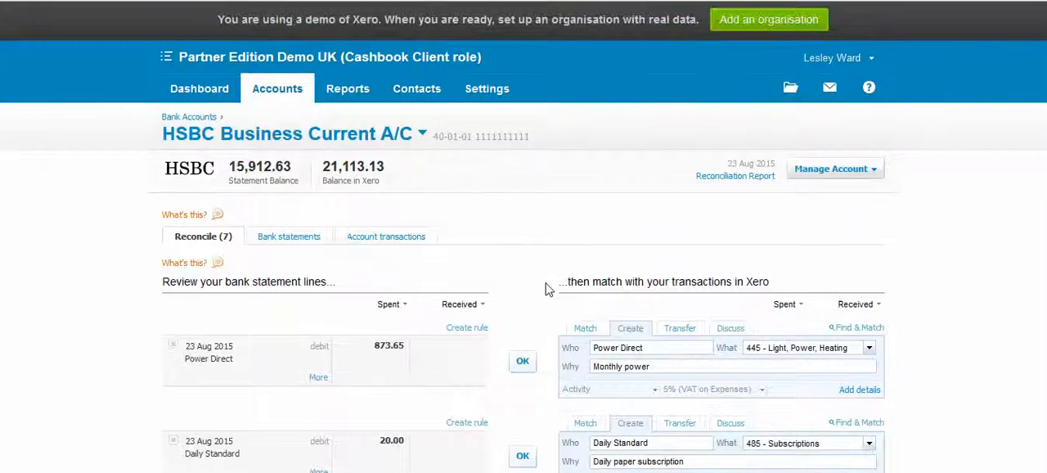
pyautogui.click(343, 89)
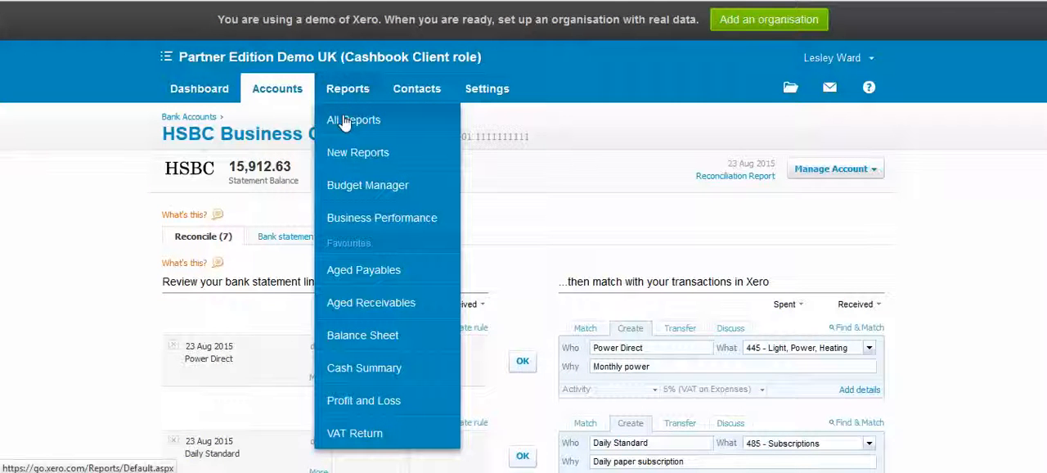
pyautogui.click(345, 121)
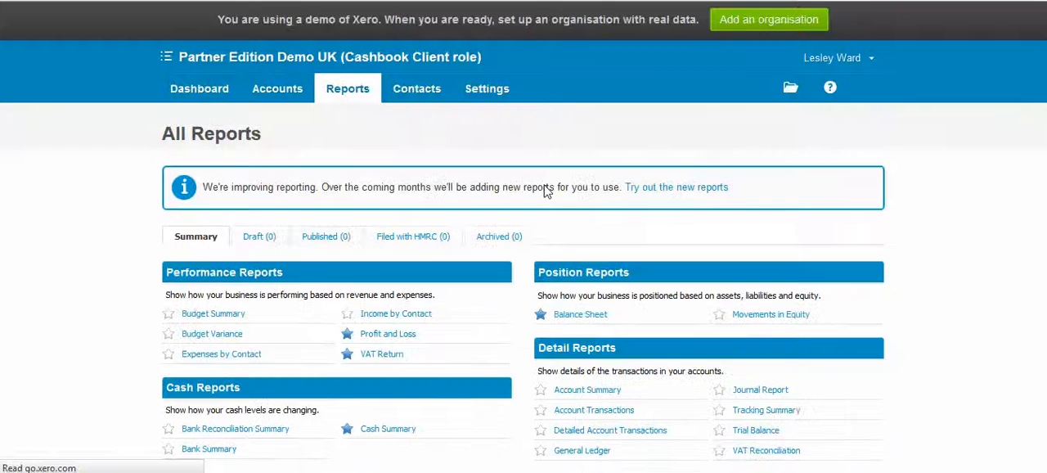
pyautogui.scroll(-1, 468, 178)
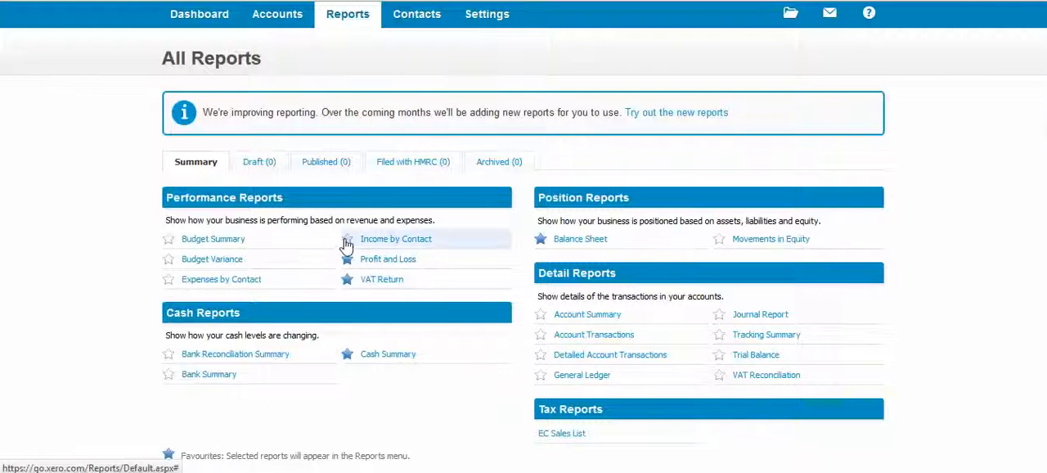
pyautogui.scroll(2, 347, 244)
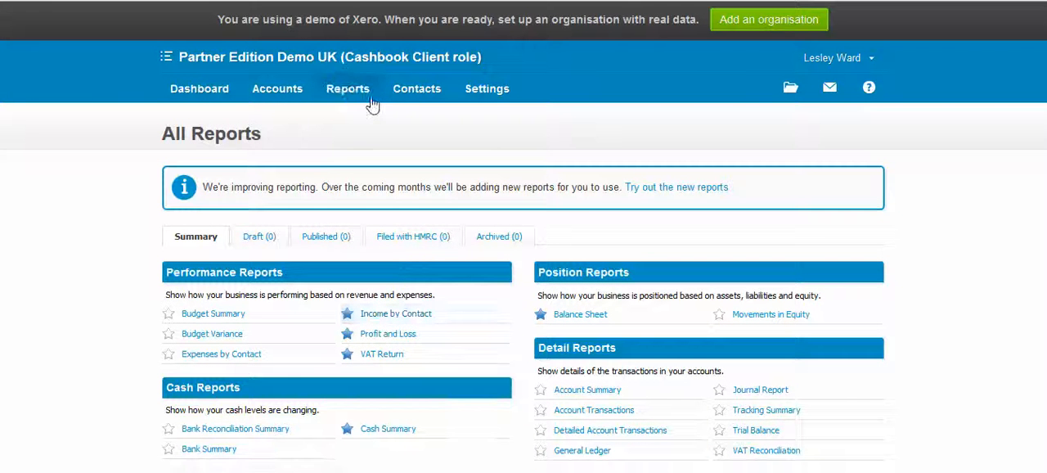
pyautogui.click(348, 90)
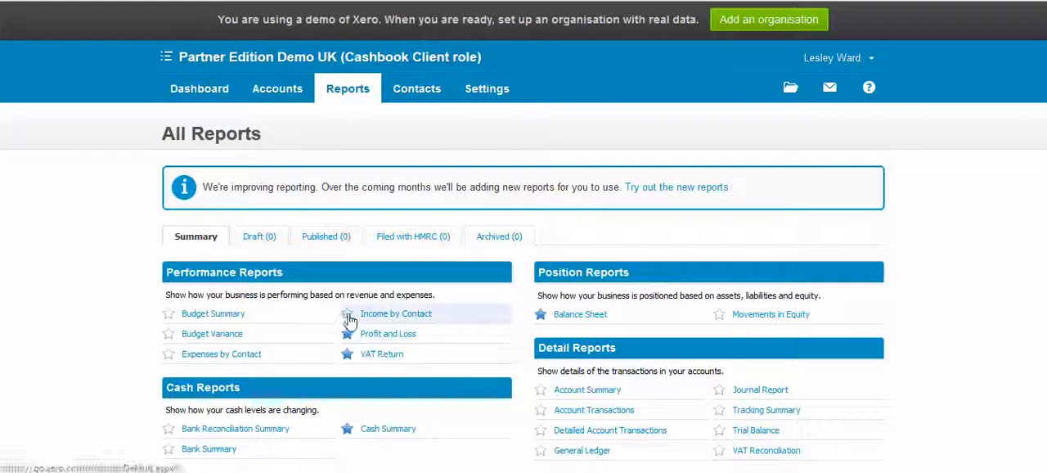
# - Open the VAT Return report and examine its details, calculations, filing section and export formats
pyautogui.moveTo(362, 87)
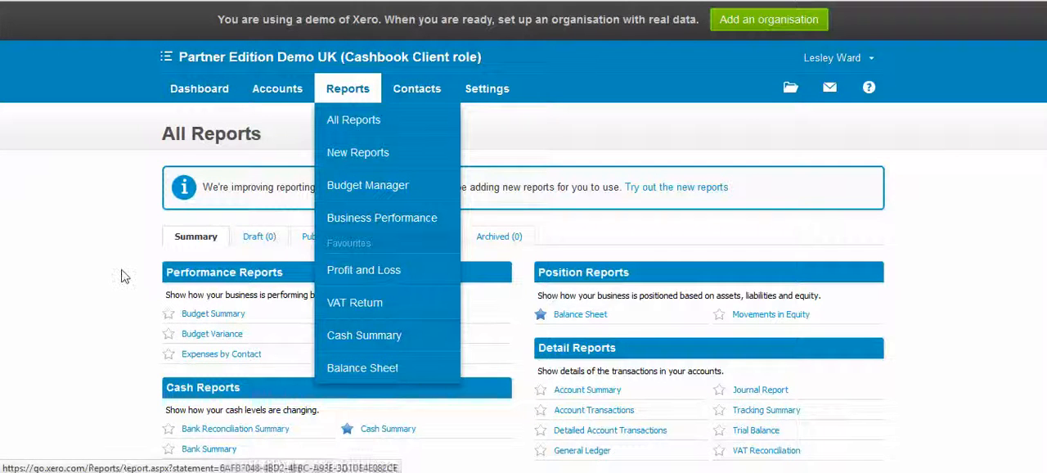
pyautogui.scroll(-1, 367, 140)
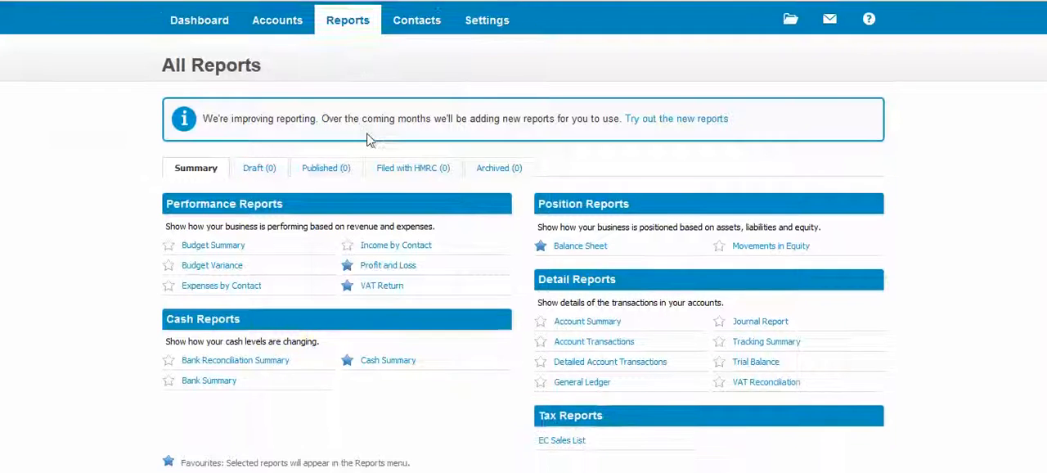
pyautogui.click(382, 280)
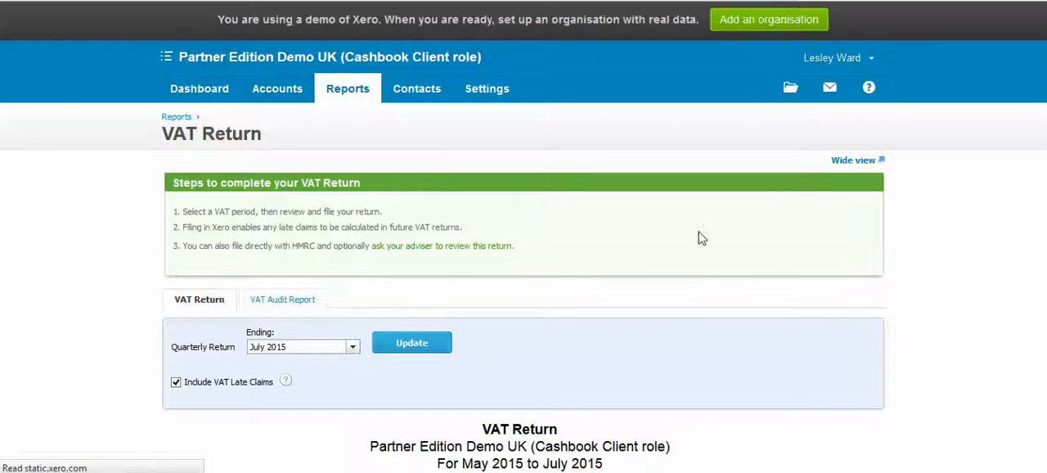
pyautogui.scroll(-6, 700, 230)
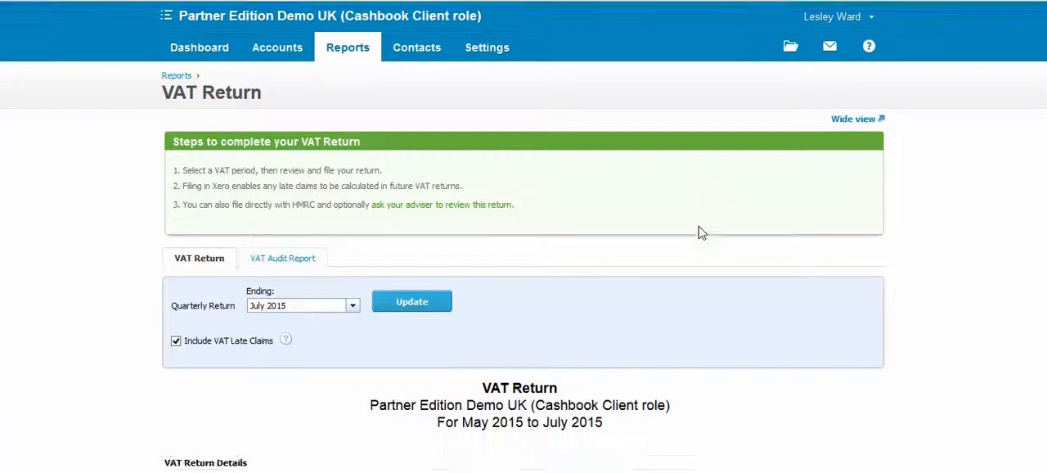
pyautogui.scroll(-1, 700, 227)
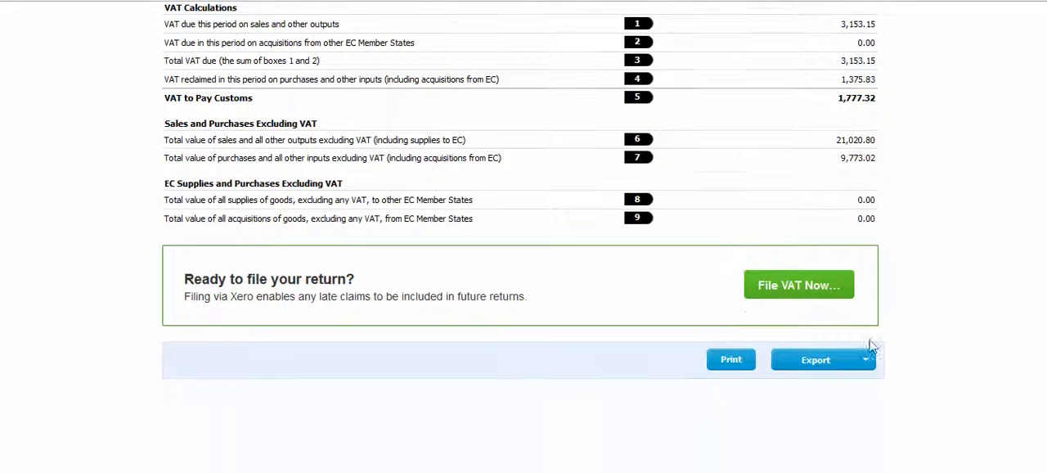
pyautogui.click(851, 360)
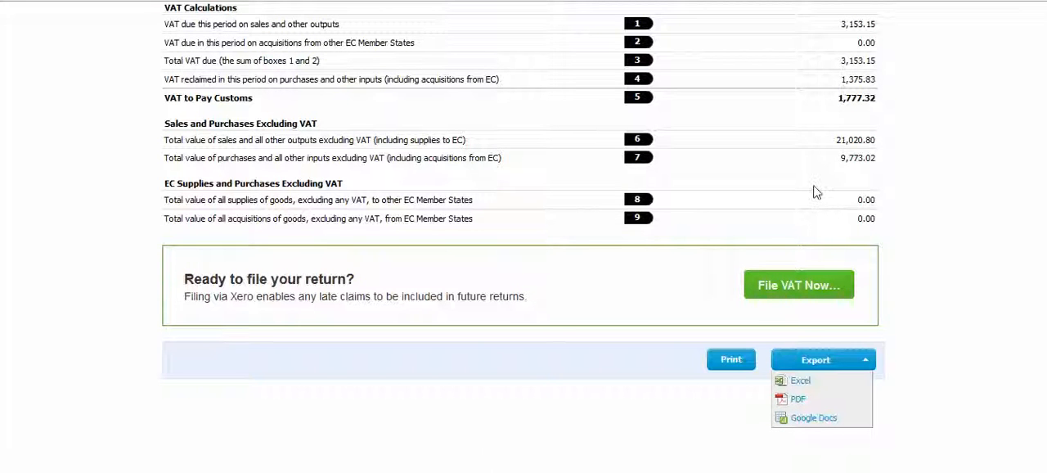
pyautogui.scroll(5, 814, 192)
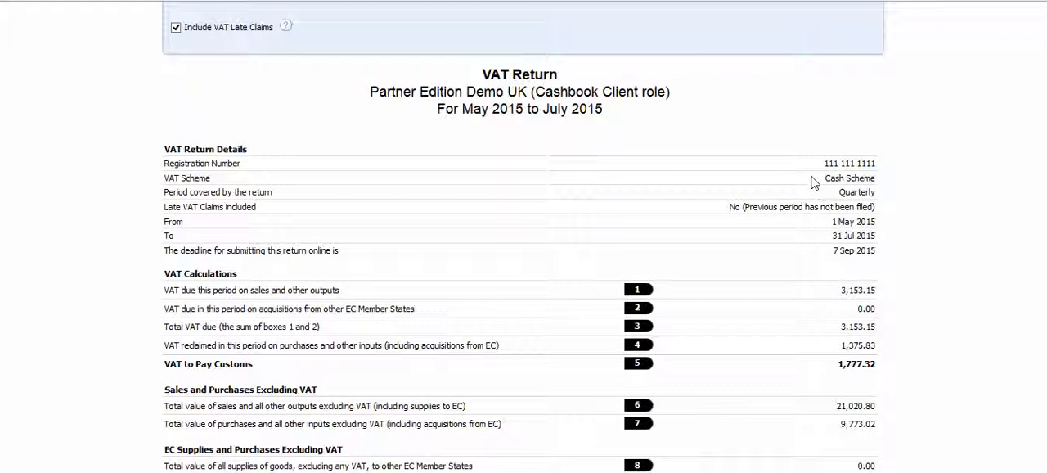
pyautogui.scroll(-5, 815, 181)
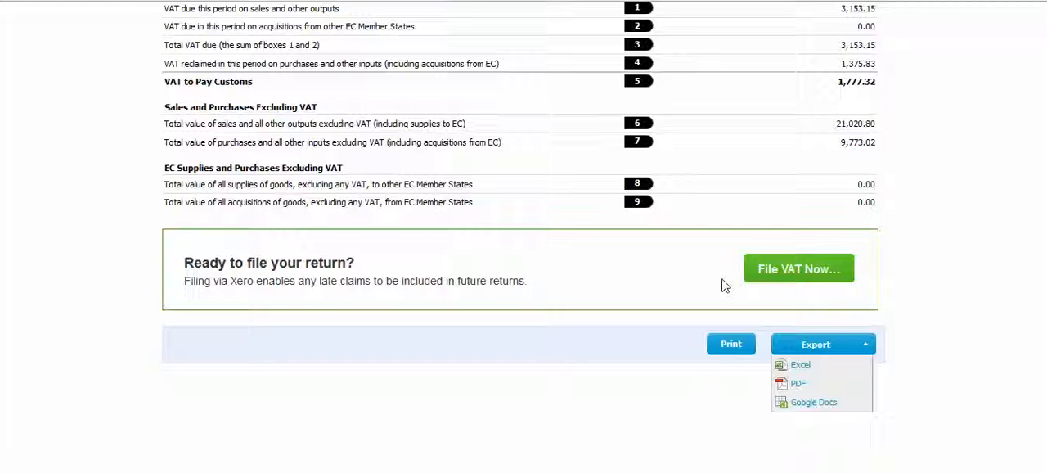
pyautogui.scroll(10, 721, 285)
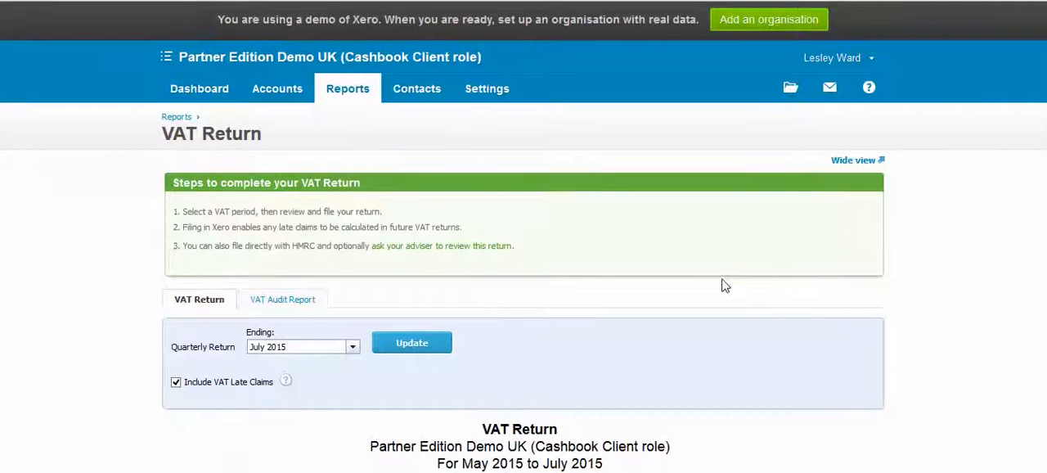
# - Edit the dashboard, moving the Clydesdale Savings A/C panel above HSBC Business Current A/C and back below it, and hide the Expense claims panel
pyautogui.click(195, 91)
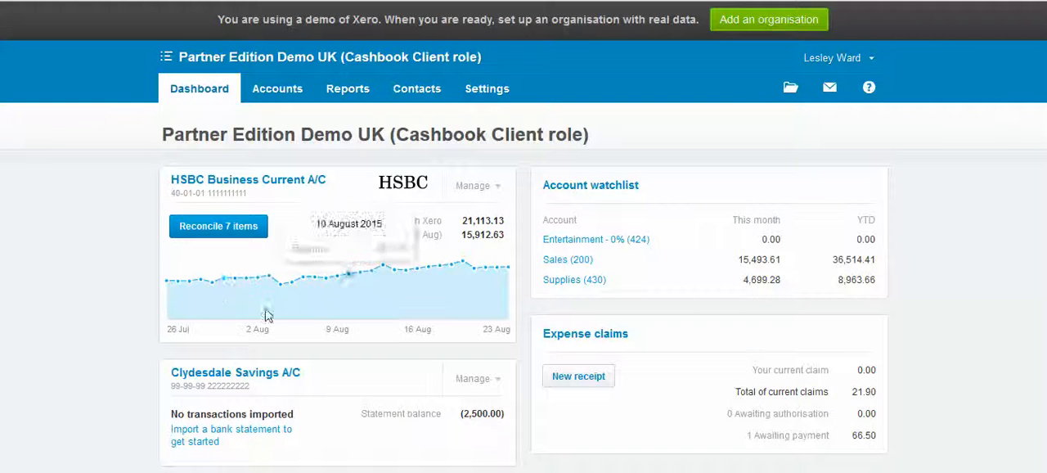
pyautogui.scroll(-3, 115, 254)
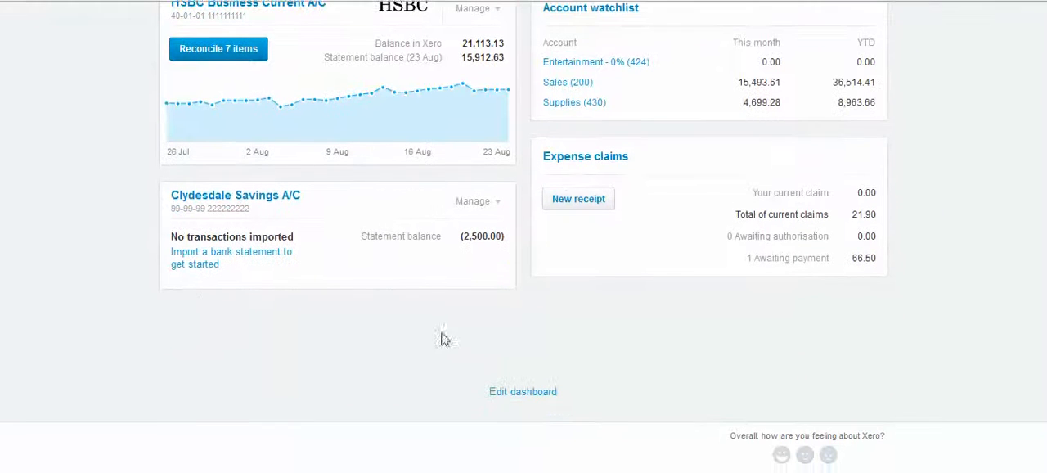
pyautogui.click(523, 394)
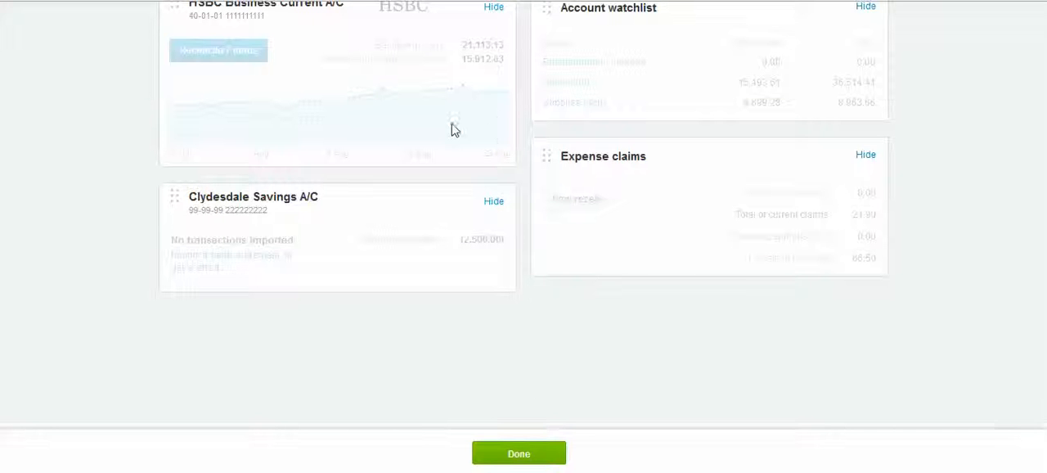
pyautogui.scroll(3, 457, 133)
pyautogui.moveTo(397, 381); pyautogui.dragTo(401, 214)
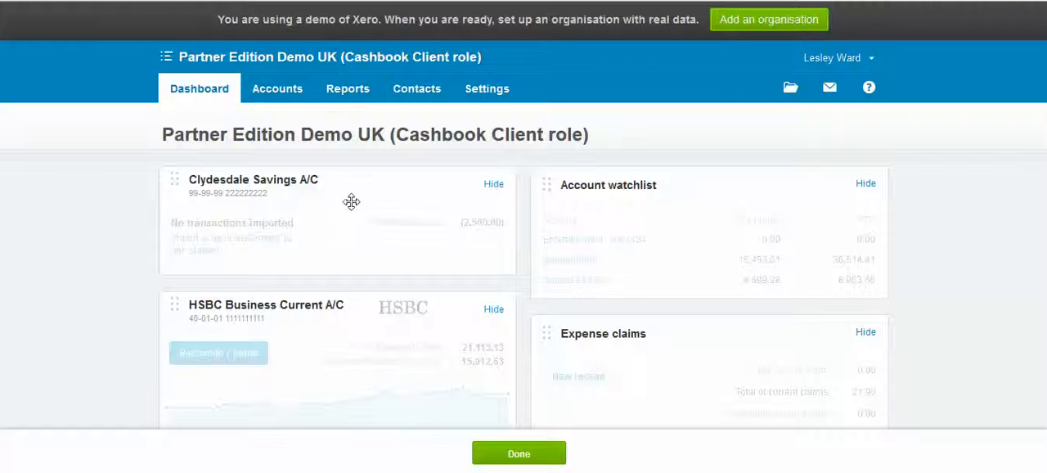
pyautogui.moveTo(353, 197); pyautogui.dragTo(369, 416)
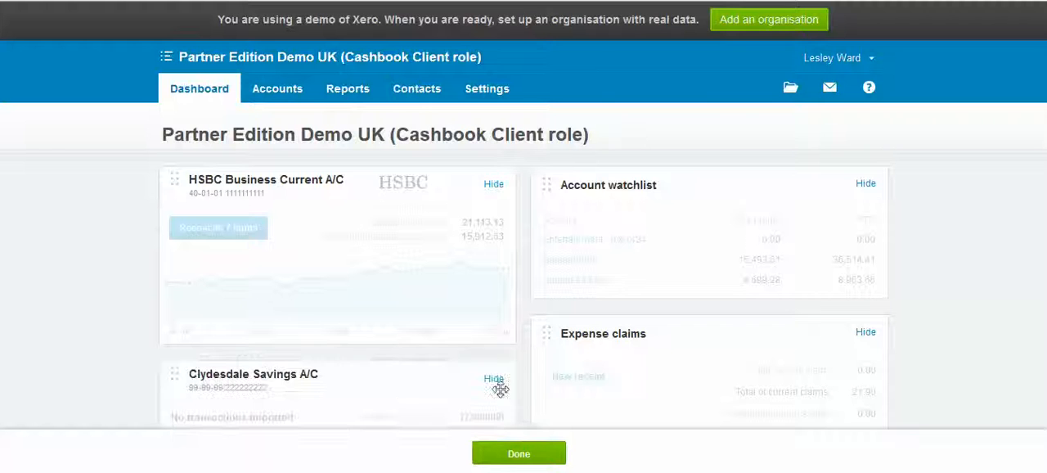
pyautogui.click(865, 334)
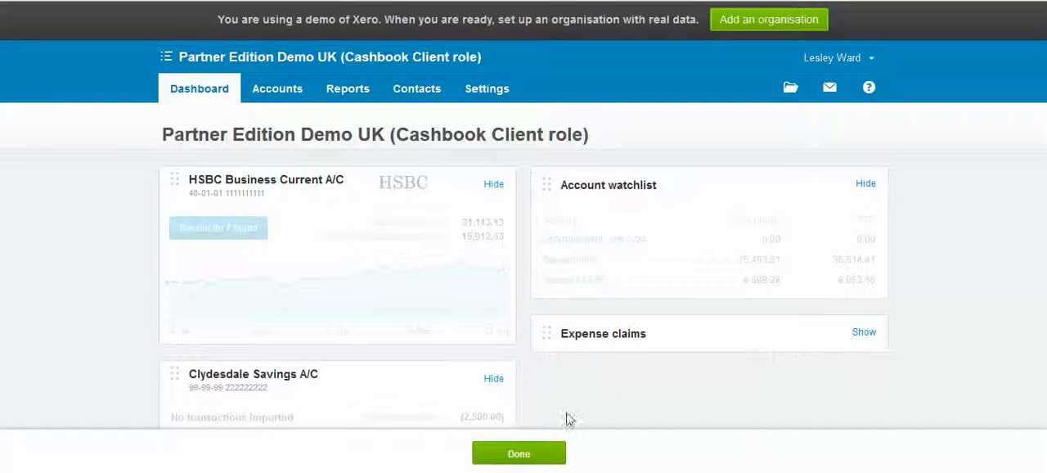
pyautogui.click(527, 448)
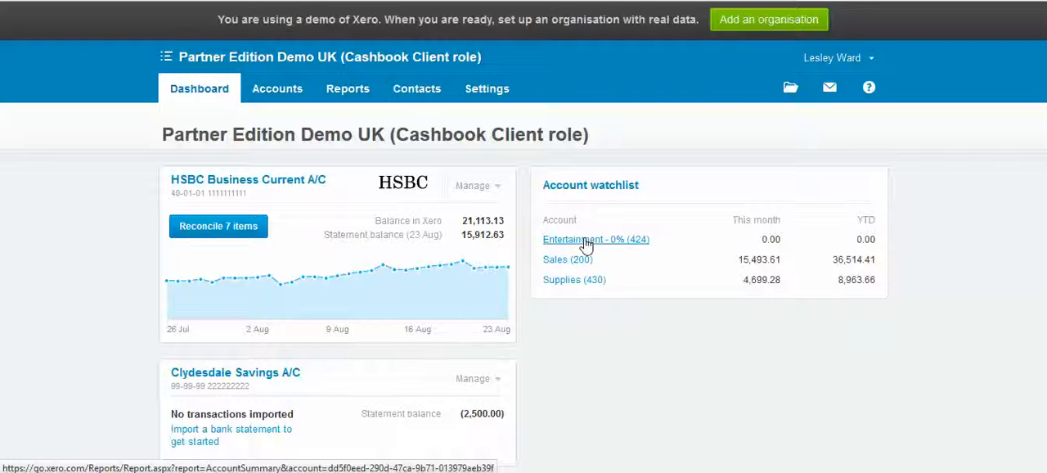
# - Open the chart of accounts, examine the listed accounts and their tax rates, and return to the dashboard
pyautogui.click(481, 91)
pyautogui.click(478, 175)
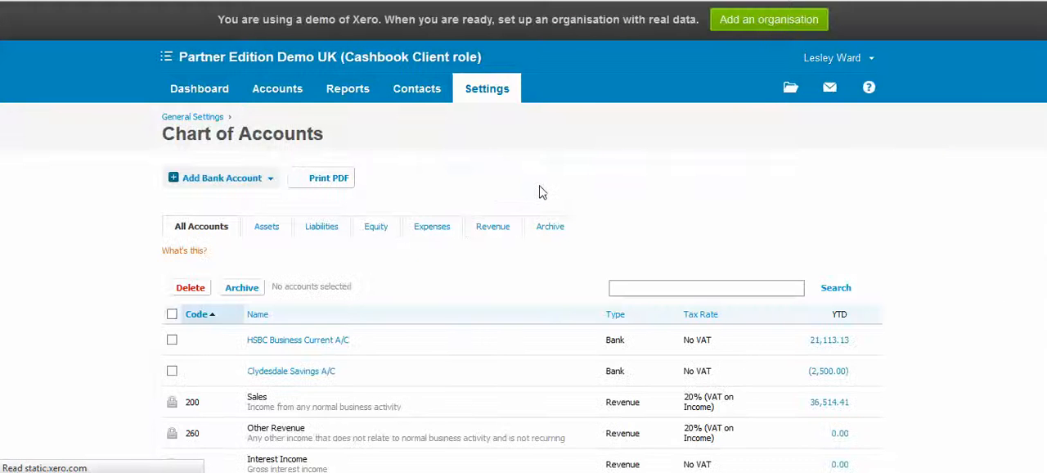
pyautogui.scroll(-1, 538, 192)
pyautogui.scroll(-3, 539, 192)
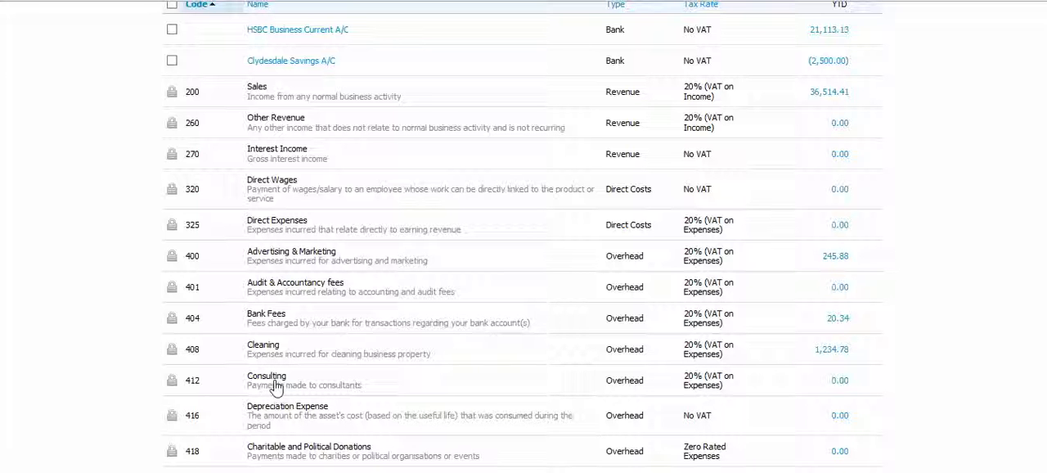
pyautogui.scroll(5, 377, 354)
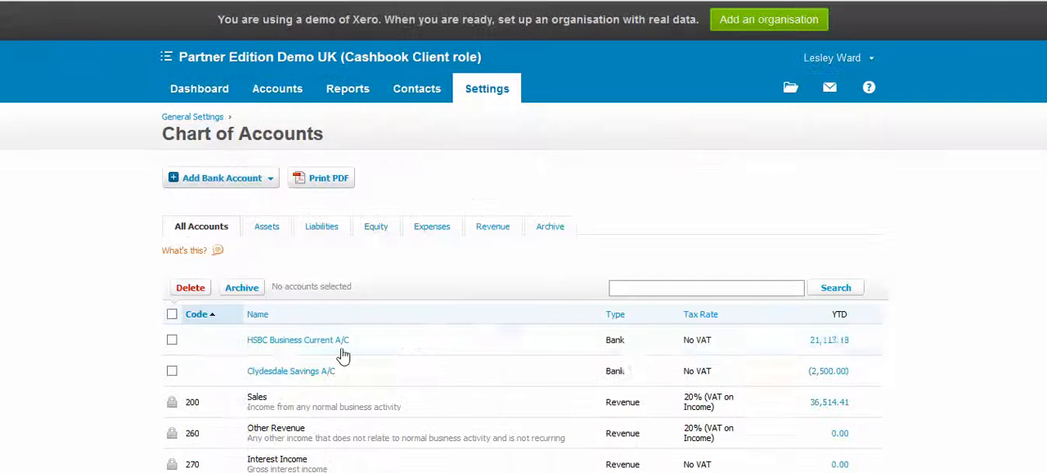
pyautogui.click(192, 90)
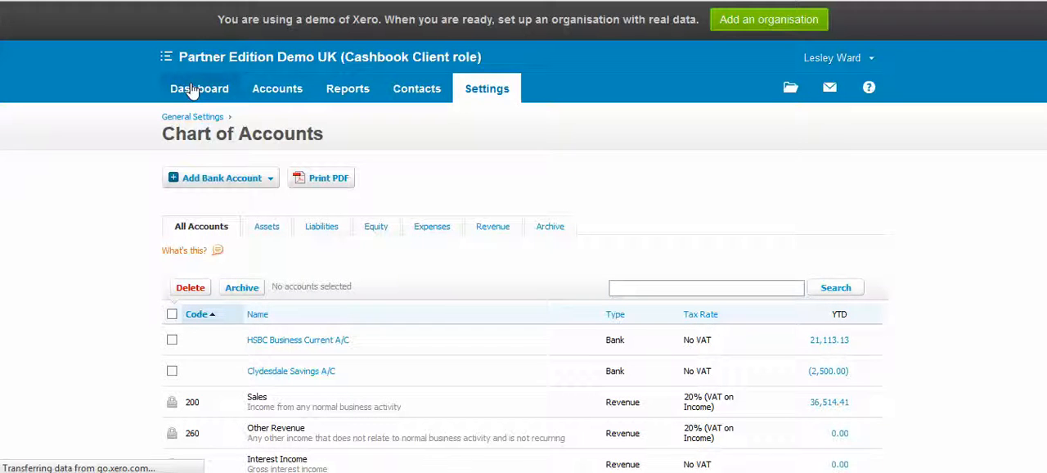